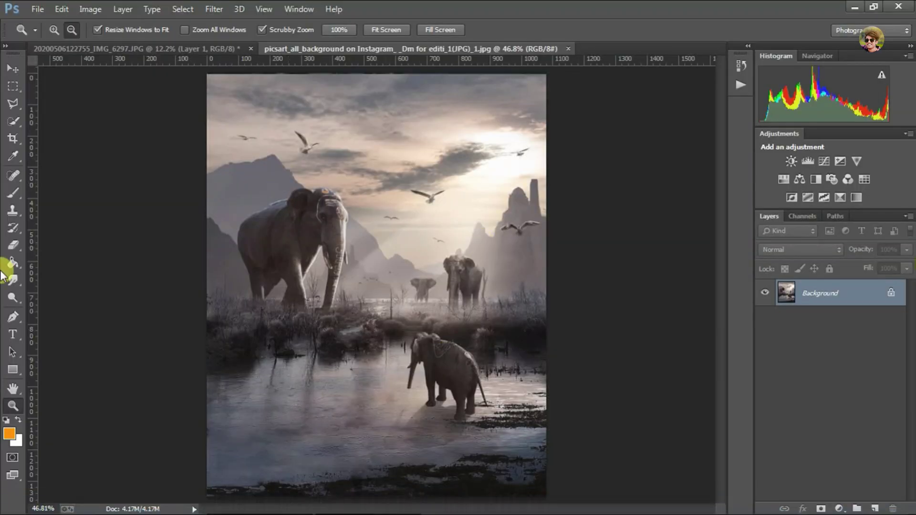
Bring the elephant landscape into the man's photo as a new layer.
right_click(365, 261)
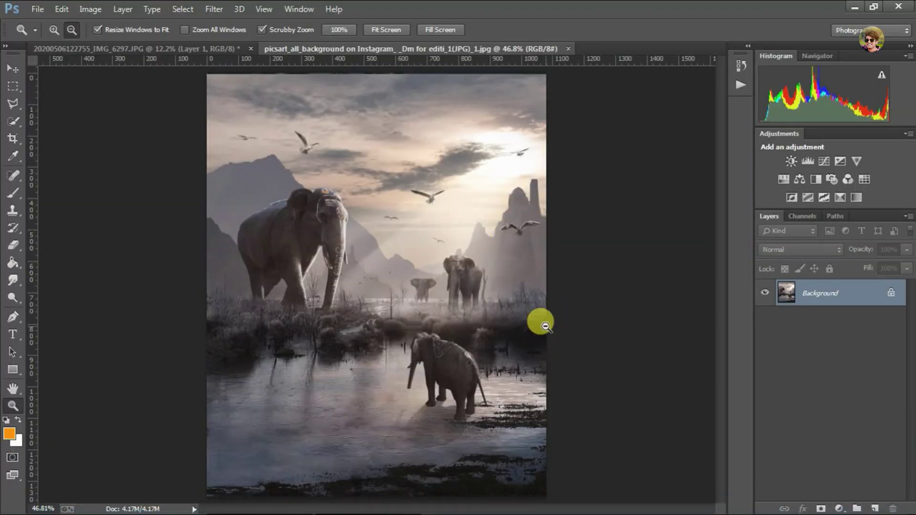
left_click(162, 46)
left_click(308, 49)
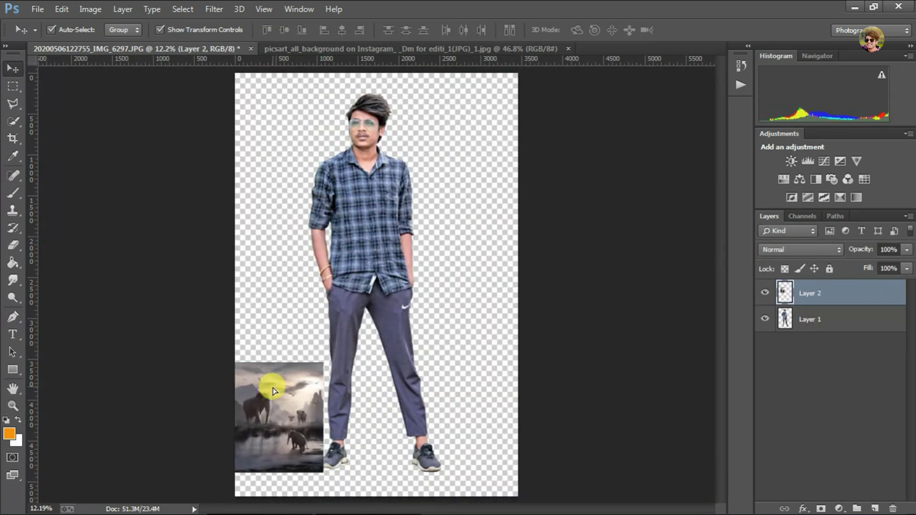
mouse_move(222, 52)
left_mouse_down()
mouse_move(305, 388)
mouse_move(581, 73)
left_mouse_up()
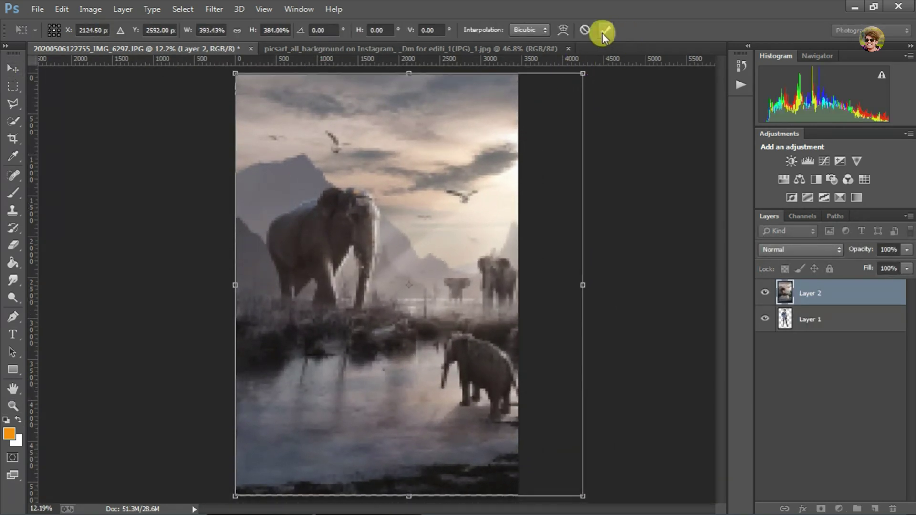
left_click(604, 34)
Stretch the elephant background to cover the whole canvas.
left_click_drag(584, 505, 585, 499)
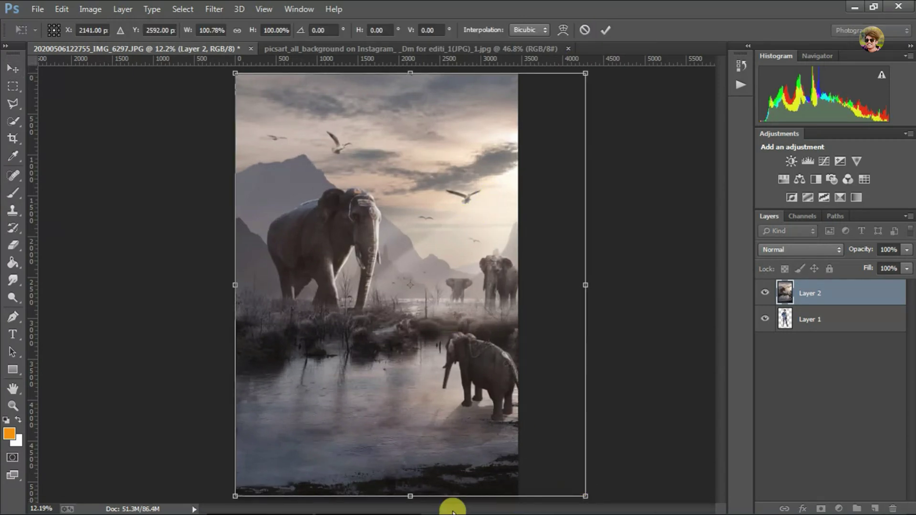
left_click_drag(414, 499, 413, 506)
left_click_drag(235, 289, 225, 288)
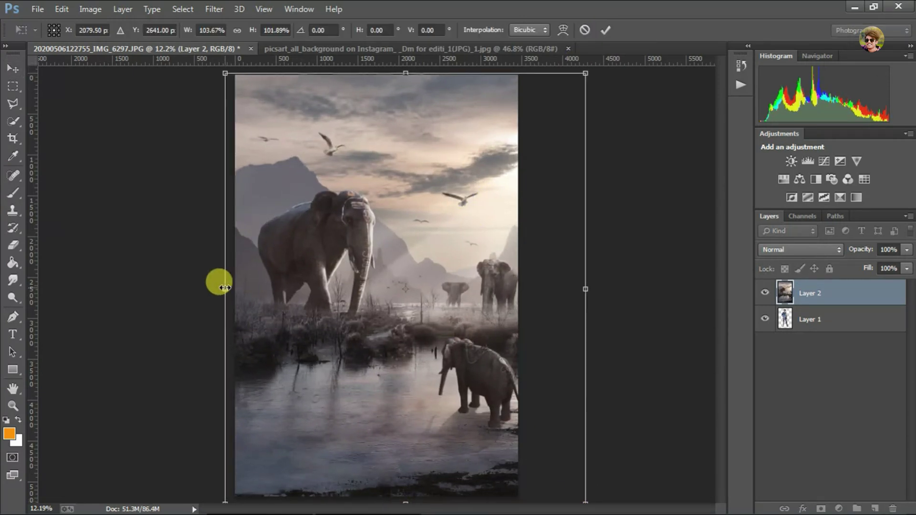
left_click(609, 31)
left_click_drag(417, 379, 431, 387)
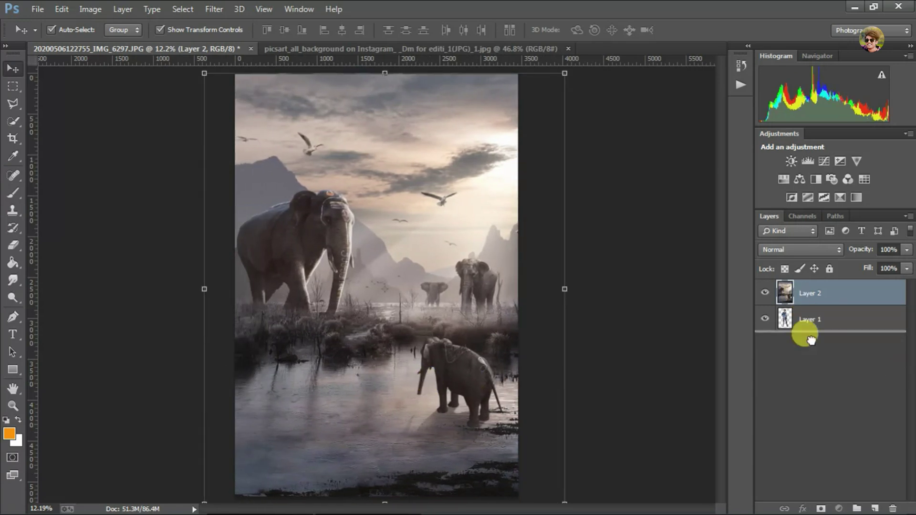
Put the man's layer in front and shrink him to stand near the water.
left_click_drag(811, 339, 752, 294)
mouse_move(441, 93)
left_mouse_down()
mouse_move(378, 264)
mouse_move(368, 268)
left_mouse_up()
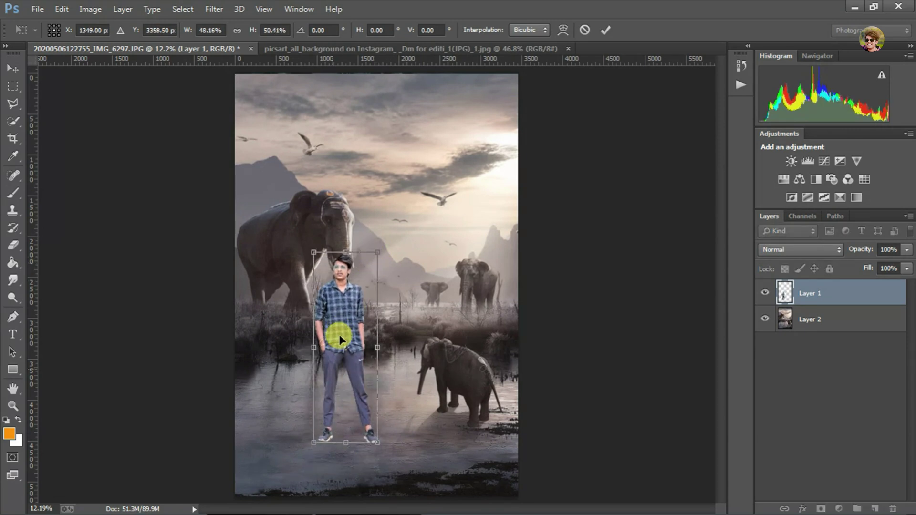
left_click_drag(334, 334, 365, 317)
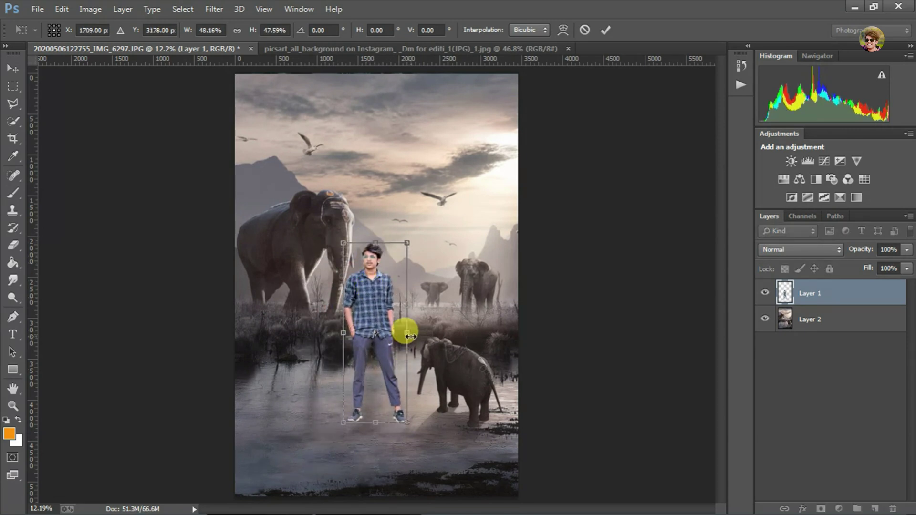
left_click(604, 36)
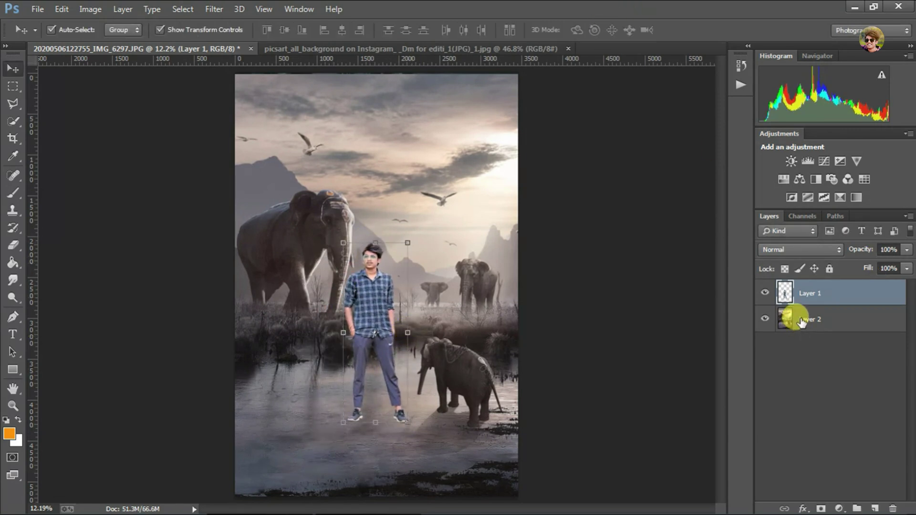
left_click(814, 314)
left_click(214, 9)
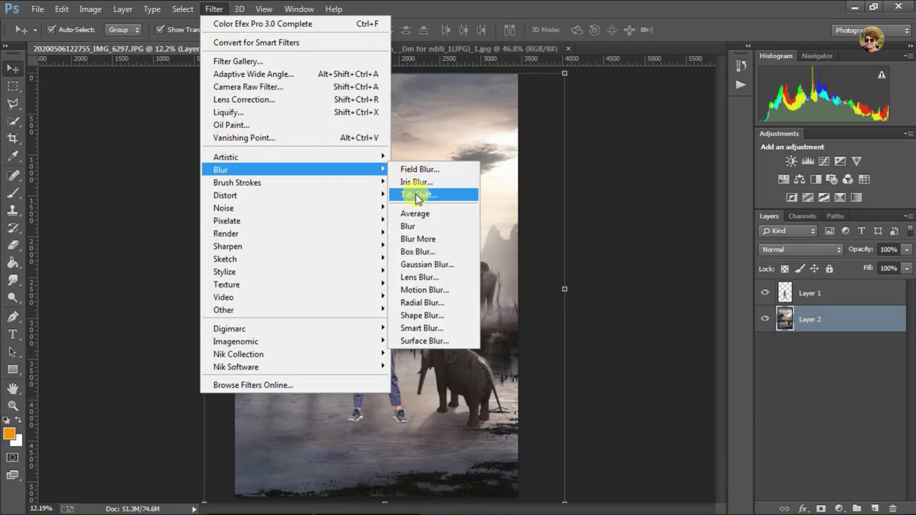
Apply a Tilt-Shift blur to the elephant background layer.
left_click(437, 196)
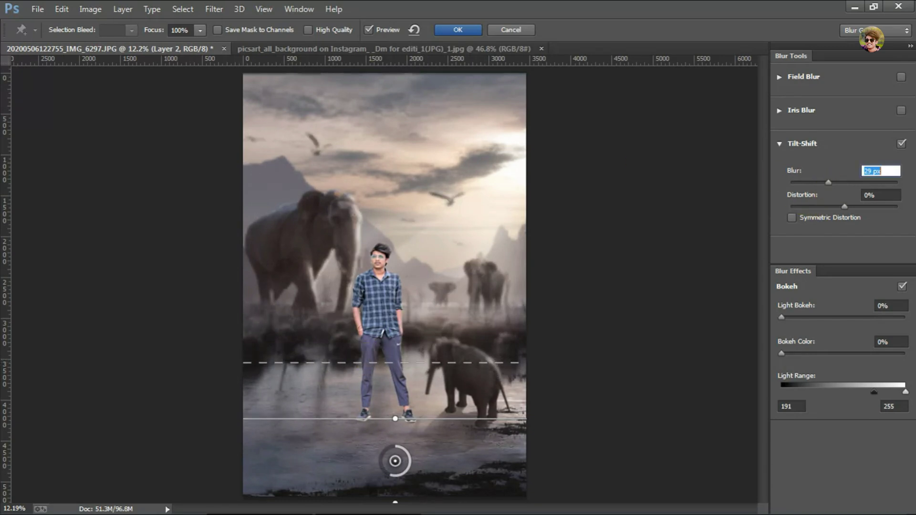
left_click(456, 29)
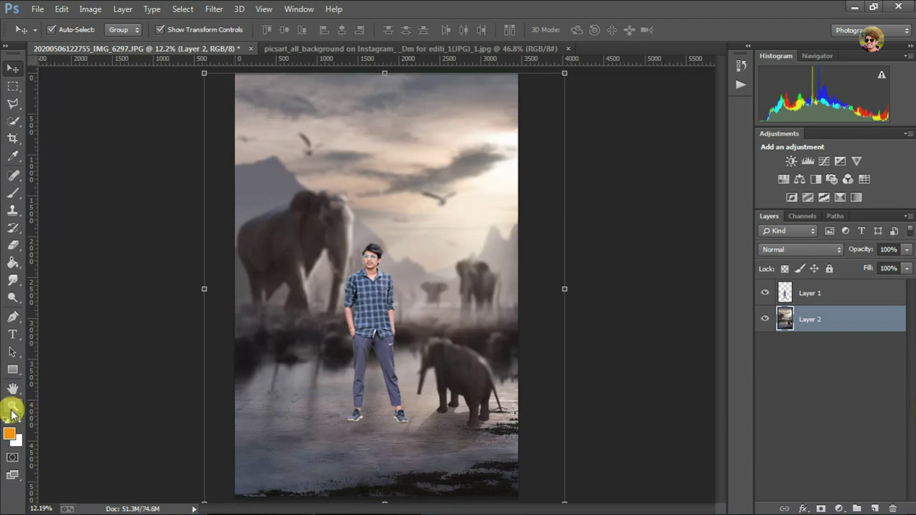
Zoom in and scale the man down slightly, nudging him into place.
scroll(378, 404, "up", 3)
key("v")
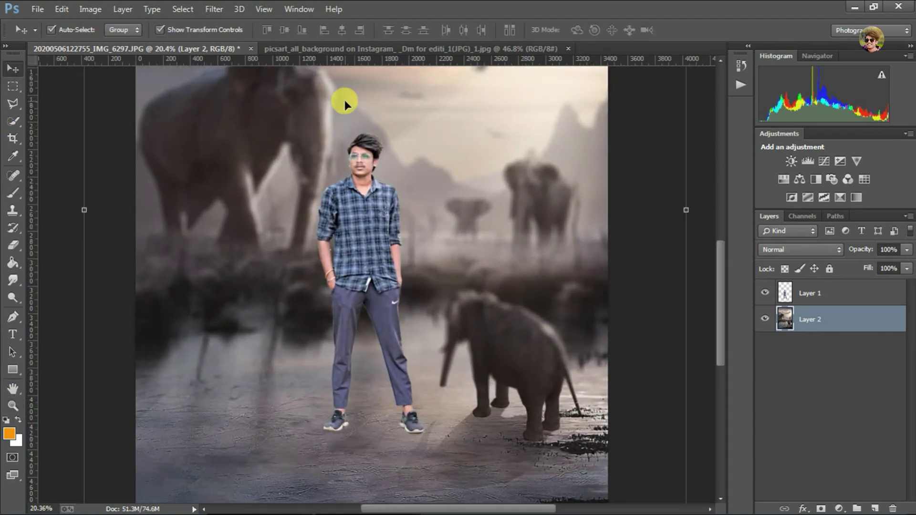
key("alt+bracketright")
key("ctrl+t")
mouse_move(423, 139)
left_mouse_down()
mouse_move(405, 149)
mouse_move(407, 163)
left_mouse_up()
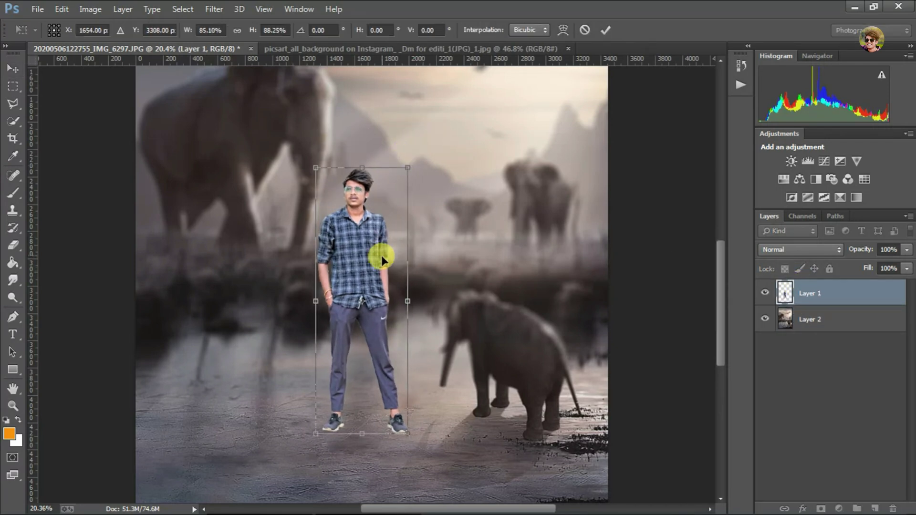
mouse_move(381, 254)
left_mouse_down()
mouse_move(395, 239)
mouse_move(390, 255)
left_mouse_up()
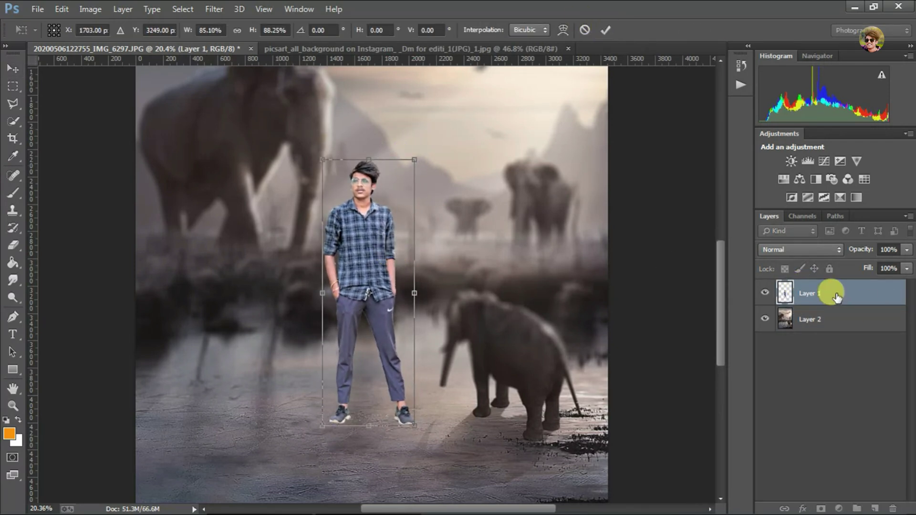
left_click(606, 30)
Duplicate the man's layer and turn the copy black with Hue/Saturation Lightness -100.
right_click(831, 293)
left_click(594, 147)
key("Return")
left_click(90, 9)
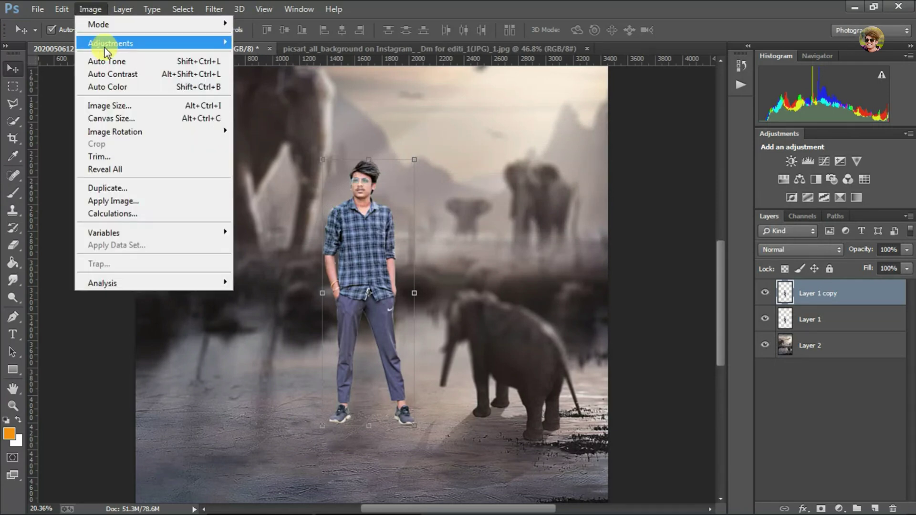
left_click(363, 114)
left_click_drag(428, 248, 323, 248)
key("Return")
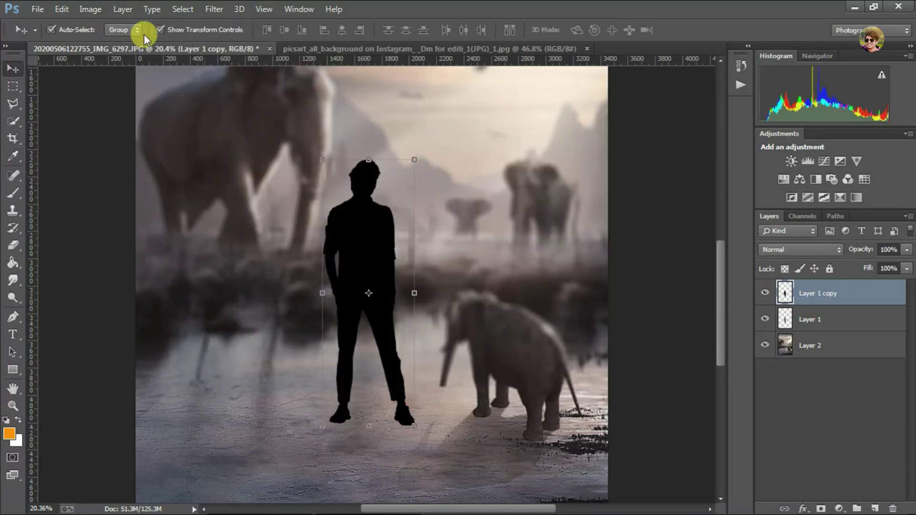
Apply a stronger Field Blur to the black silhouette copy.
left_click(239, 9)
left_click(440, 162)
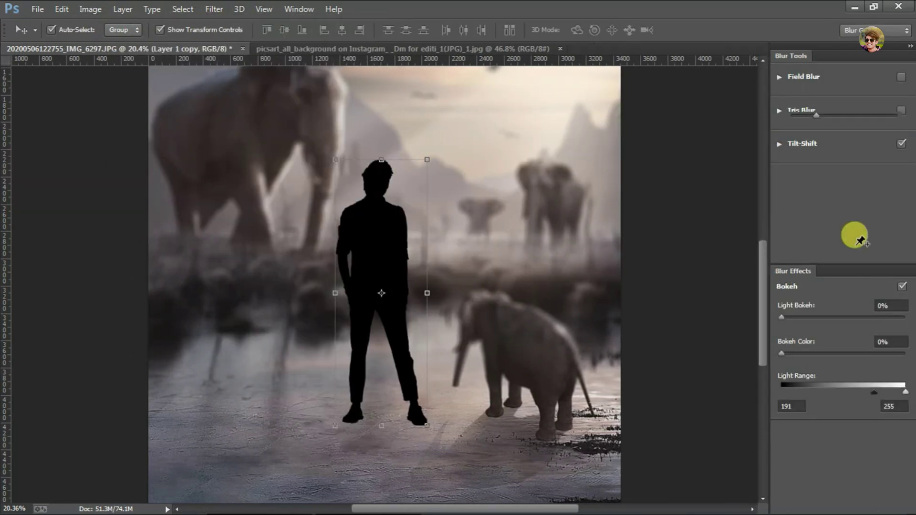
left_click_drag(840, 117, 845, 119)
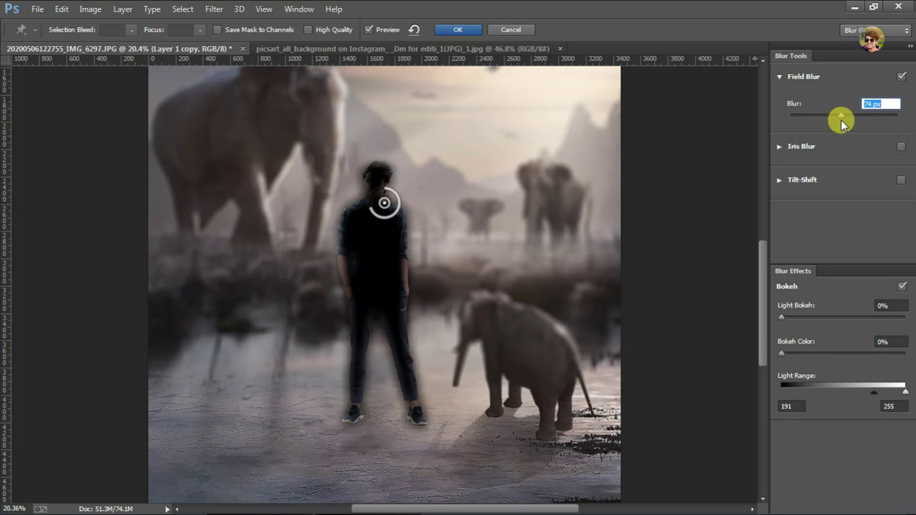
left_click(458, 30)
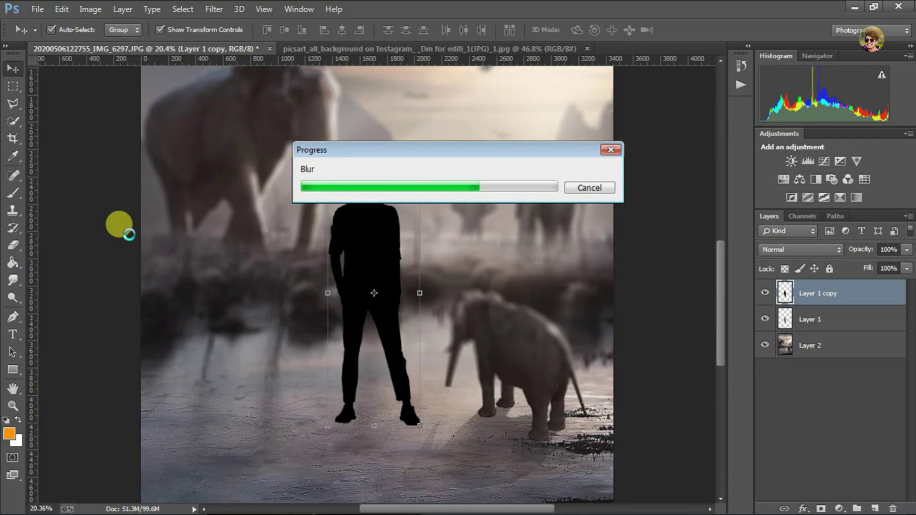
Flip and skew the silhouette flat below the man's feet as a slanted shadow.
left_click(12, 405)
left_click(363, 324, "alt")
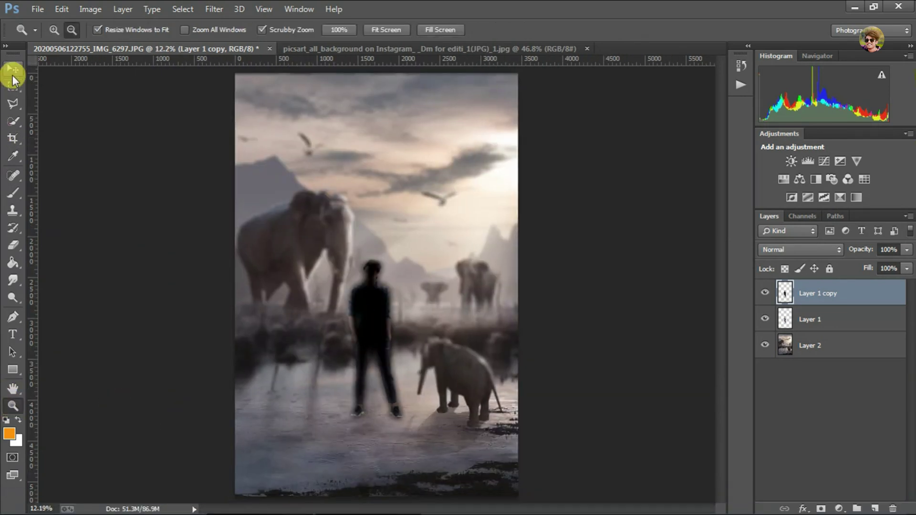
left_click(13, 69)
mouse_move(375, 254)
left_mouse_down()
mouse_move(373, 415)
mouse_move(361, 410)
left_mouse_up()
mouse_move(376, 468)
left_mouse_down()
mouse_move(313, 475)
mouse_move(317, 439)
left_mouse_up()
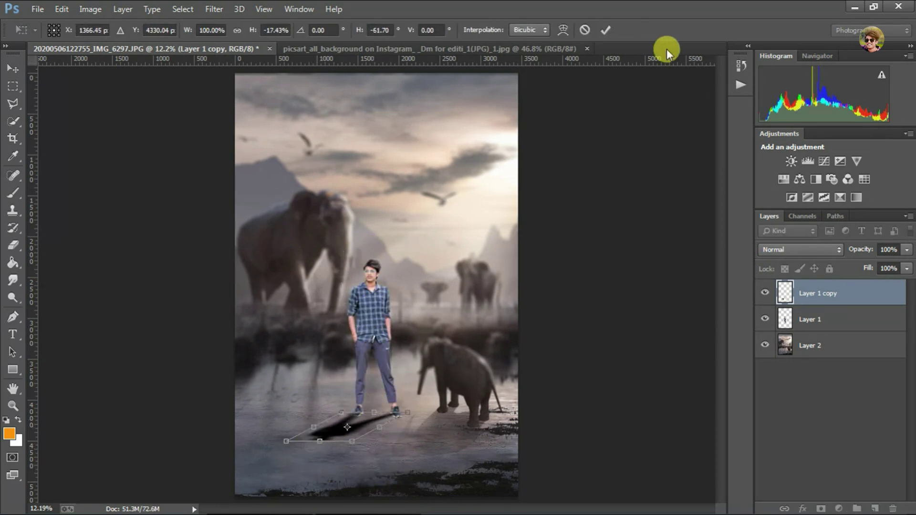
key("Return")
Lower the shadow's Fill to about 54% and move it beneath the man's layer.
left_click(906, 268)
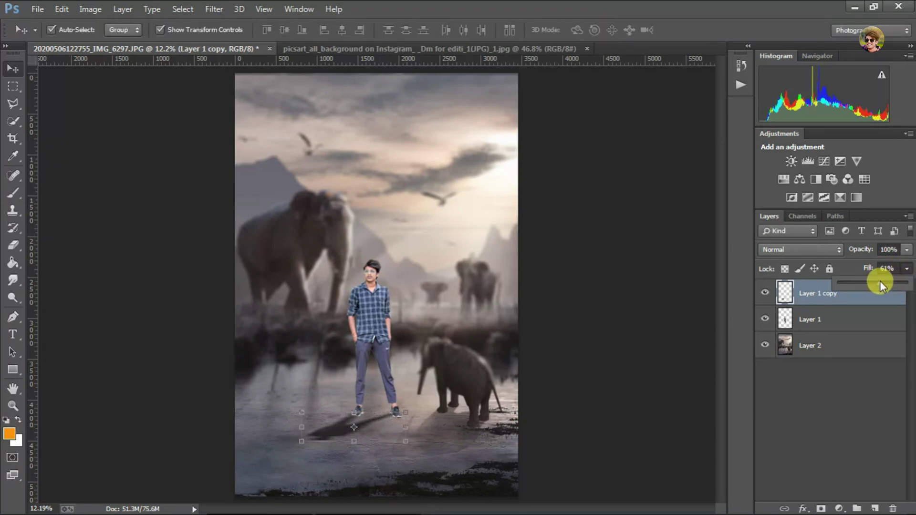
key("z")
left_click(907, 269)
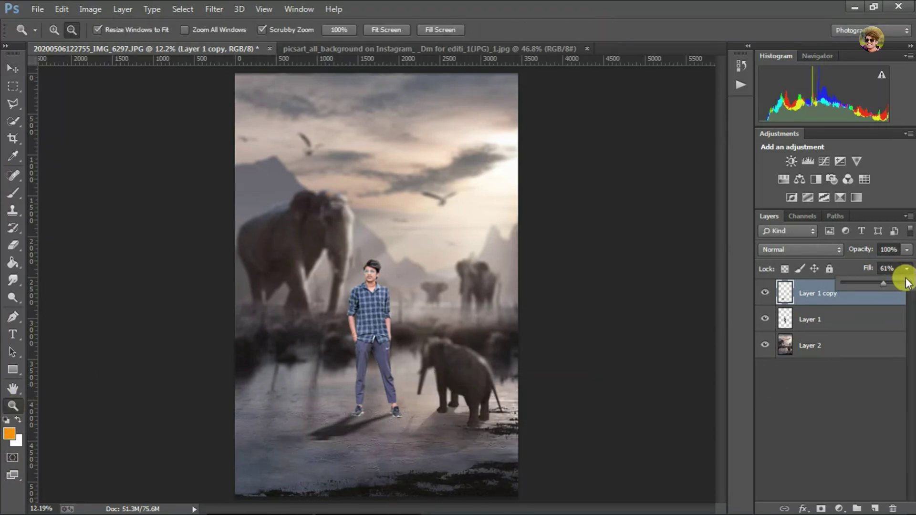
left_click_drag(821, 293, 817, 326)
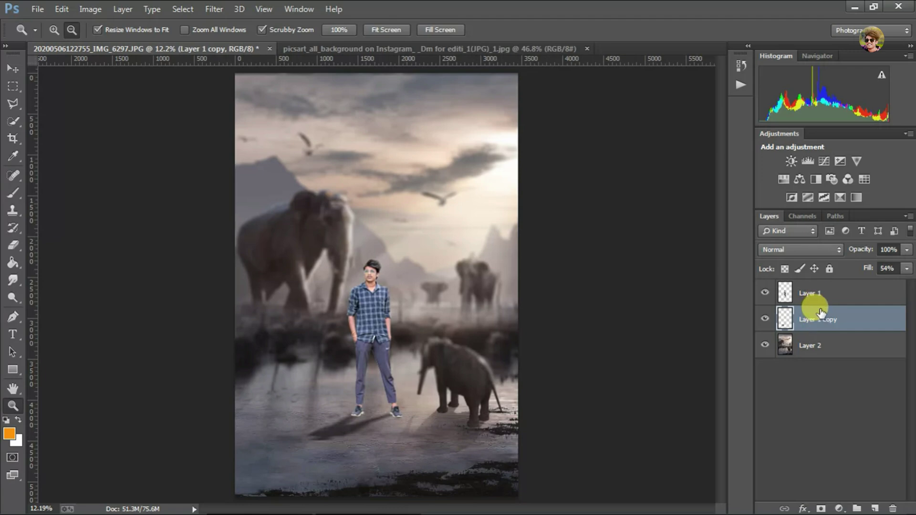
left_click_drag(813, 287, 812, 283)
Add a new empty layer, choose near-black colour, and set up a soft brush.
left_click(430, 435)
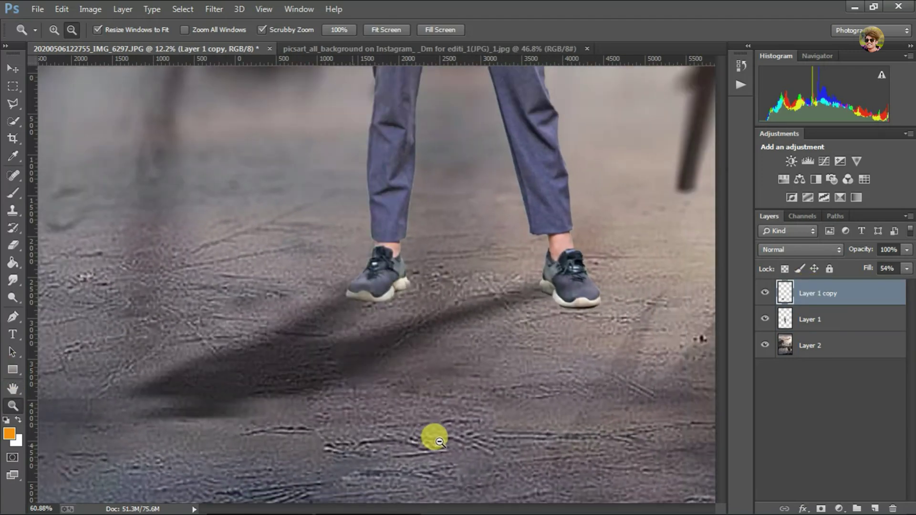
left_click(875, 509)
left_click(16, 440)
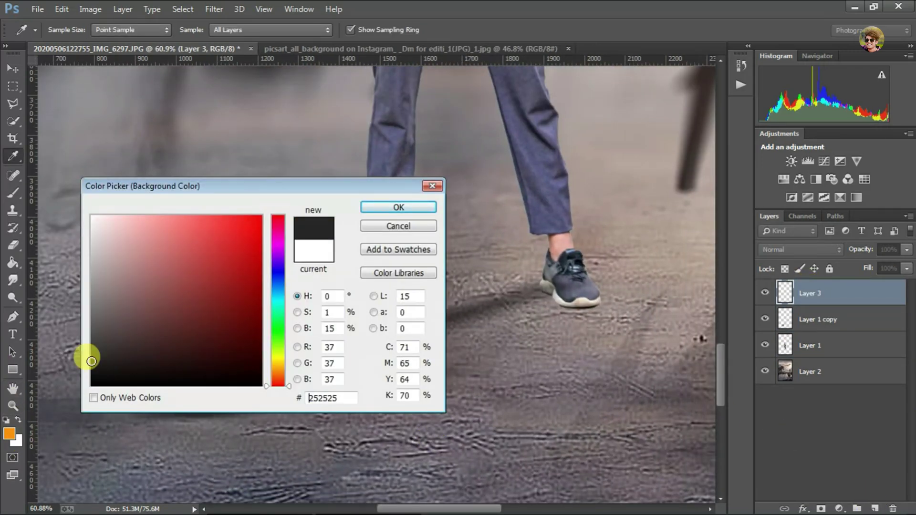
left_click_drag(88, 365, 92, 384)
left_click(398, 208)
left_click(13, 192)
right_click(244, 198)
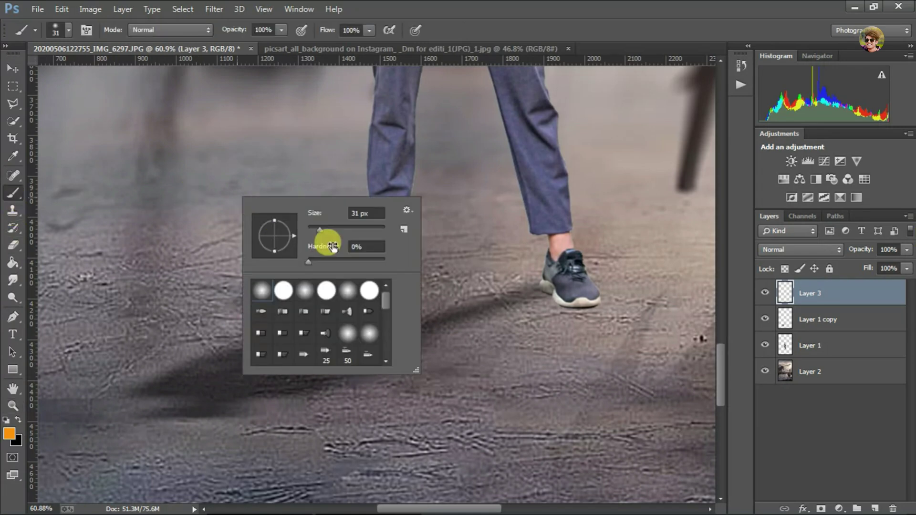
left_click(588, 305)
Paint soft black shadows under both shoes and lower the layer fill to about 51%.
left_click_drag(588, 304, 531, 273)
left_click(62, 9)
left_click(81, 20)
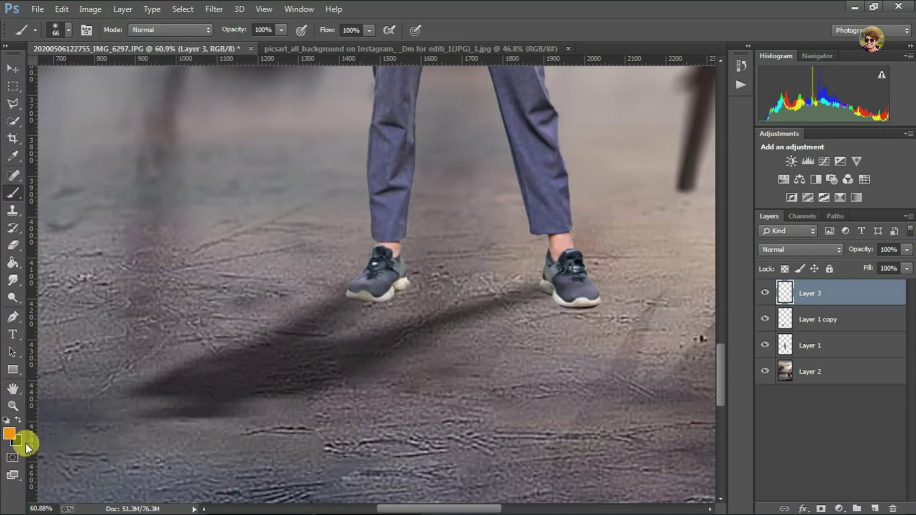
left_click(18, 421)
left_click_drag(583, 290, 536, 275)
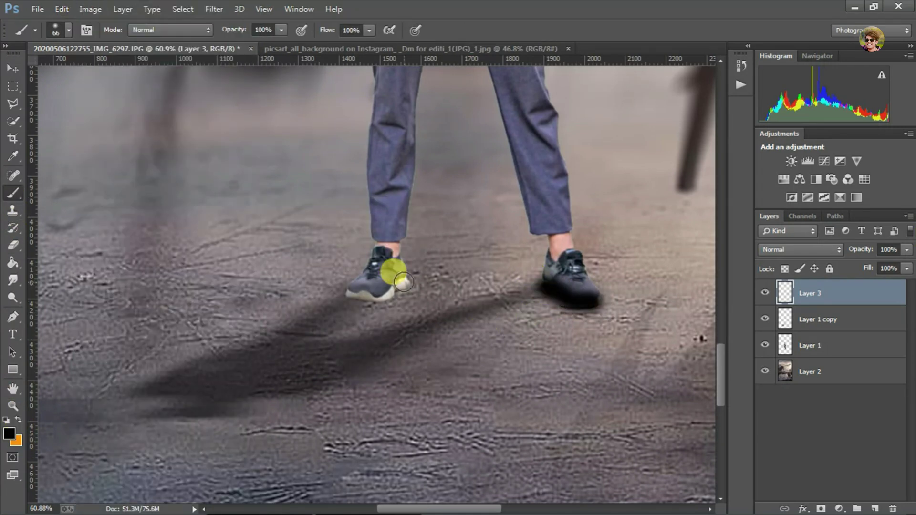
left_click_drag(385, 266, 349, 288)
left_click_drag(907, 268, 873, 283)
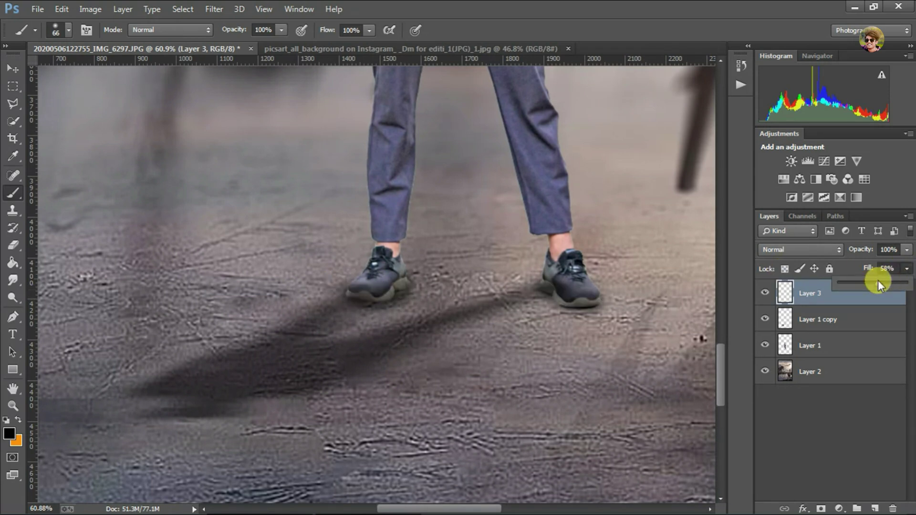
Fit the whole image in the window and select the bottom background layer.
left_click(13, 405)
key("ctrl+0")
right_click(455, 314)
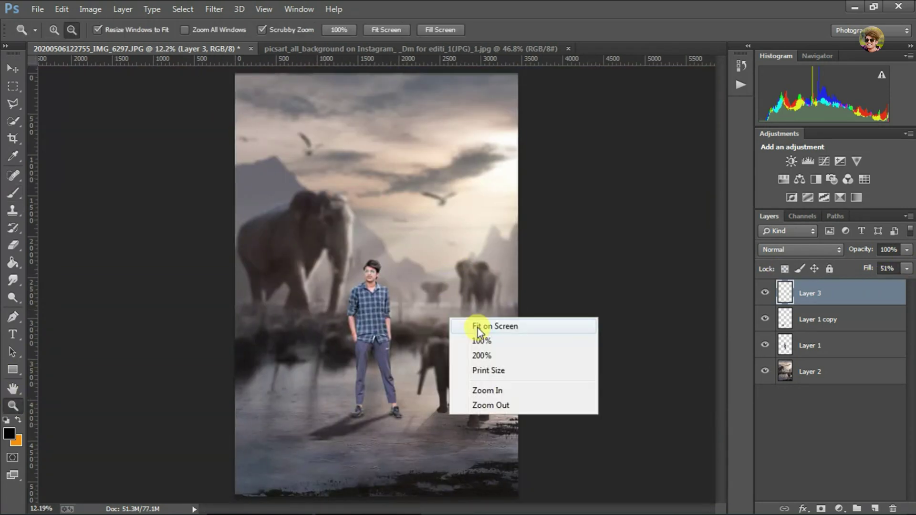
left_click(474, 323)
key("alt+comma")
left_click(214, 9)
Apply a Field Blur from the Blur Gallery to the elephant background.
left_click(401, 171)
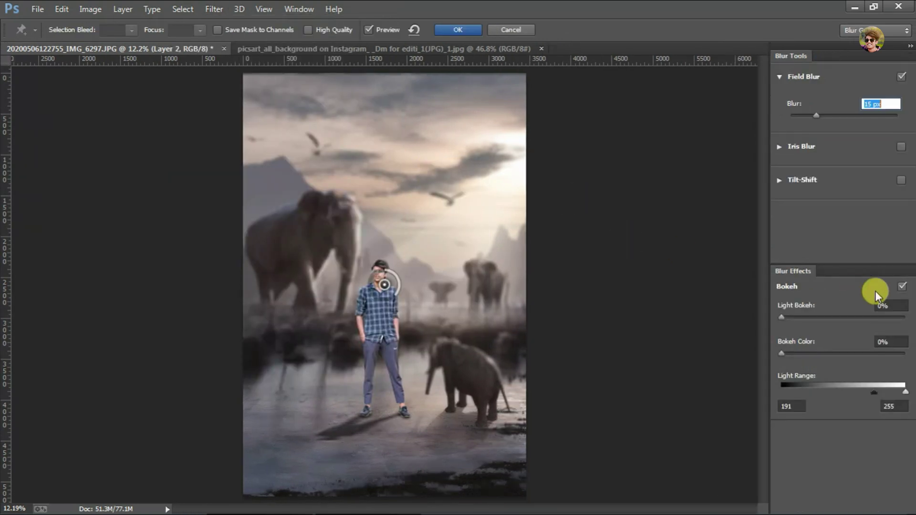
left_click(471, 30)
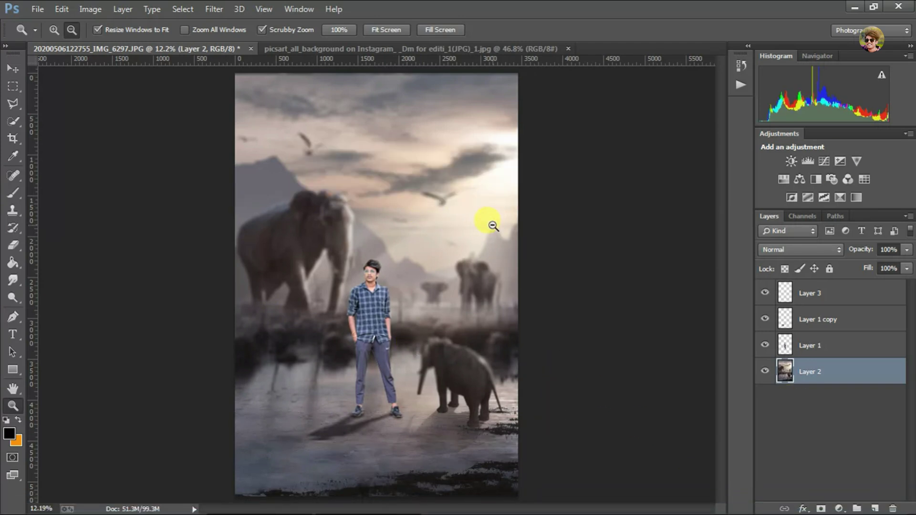
Zoom on the man's feet, try erasing the right shoe's top, then undo it.
left_click_drag(372, 364, 420, 381)
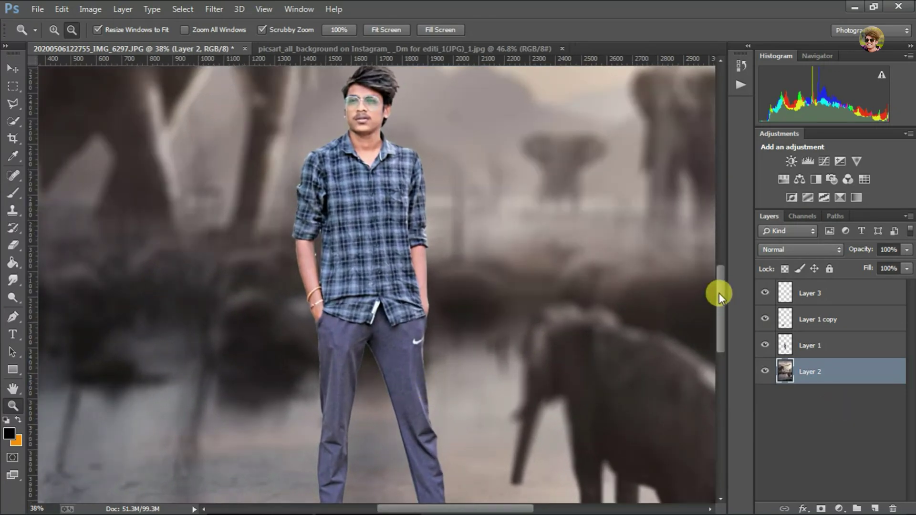
scroll(418, 357, "down", 5)
scroll(418, 357, "up", 2)
left_click(810, 345)
left_click(12, 245)
left_click_drag(451, 315, 423, 284)
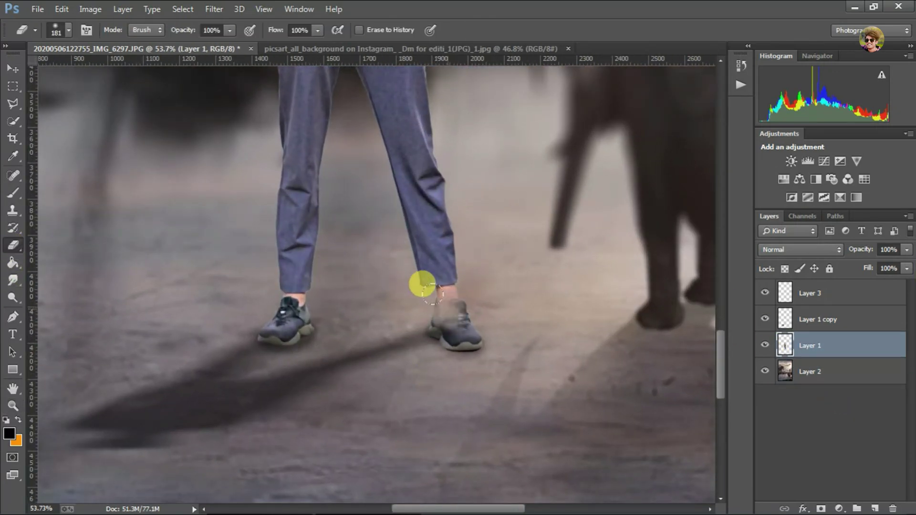
left_click(60, 9)
left_click(96, 14)
Select the Layer 1 copy cast shadow and lower its fill to 34%.
left_click(812, 320)
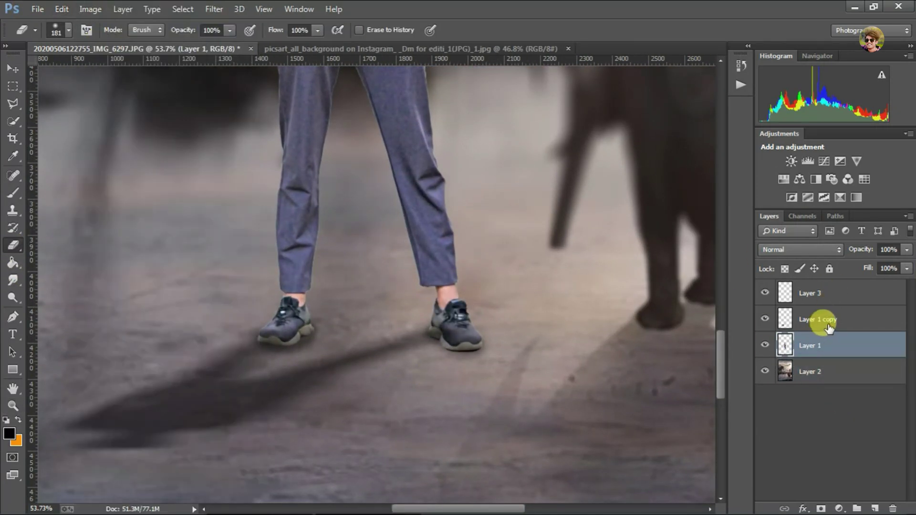
right_click(684, 302)
left_click(432, 222)
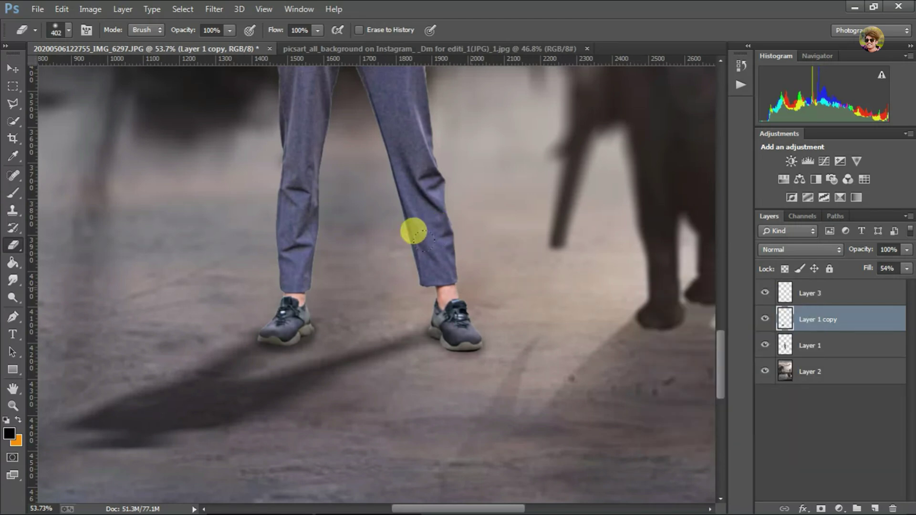
left_click(12, 406)
right_click(335, 280)
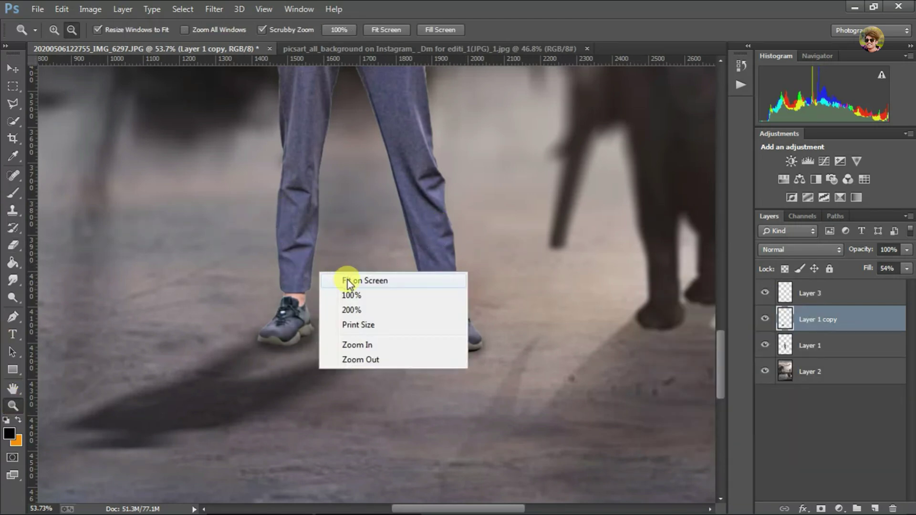
left_click(346, 282)
left_click(907, 268)
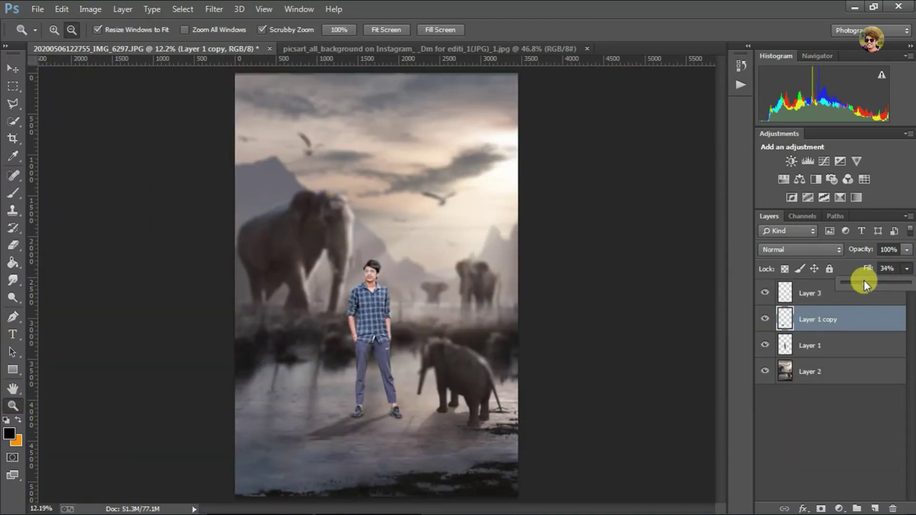
left_click(812, 293)
Duplicate the man's layer, set a 1 px smudge size, and hide the original.
left_click_drag(369, 337, 473, 398)
right_click(807, 345)
left_click(581, 151)
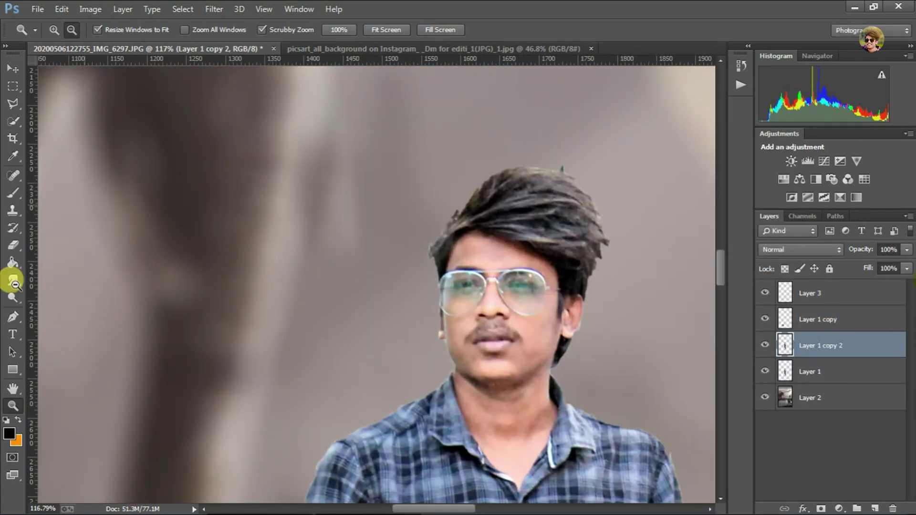
left_click(13, 281)
right_click(475, 228)
type("1")
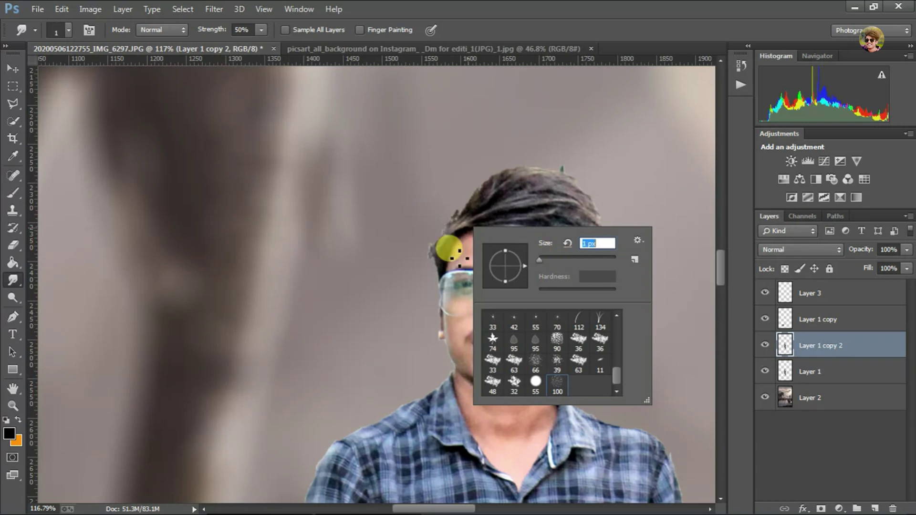
key("Return")
left_click(765, 371)
Smudge wispy strands along the hair edge with the textured 100 brush at about 34 px.
right_click(528, 203)
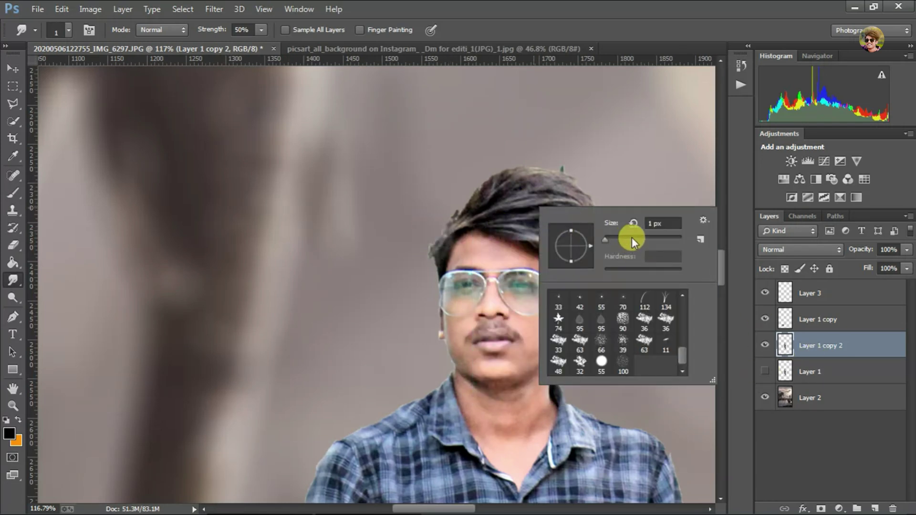
left_click(622, 363)
left_click_drag(630, 240, 617, 240)
left_click(424, 225)
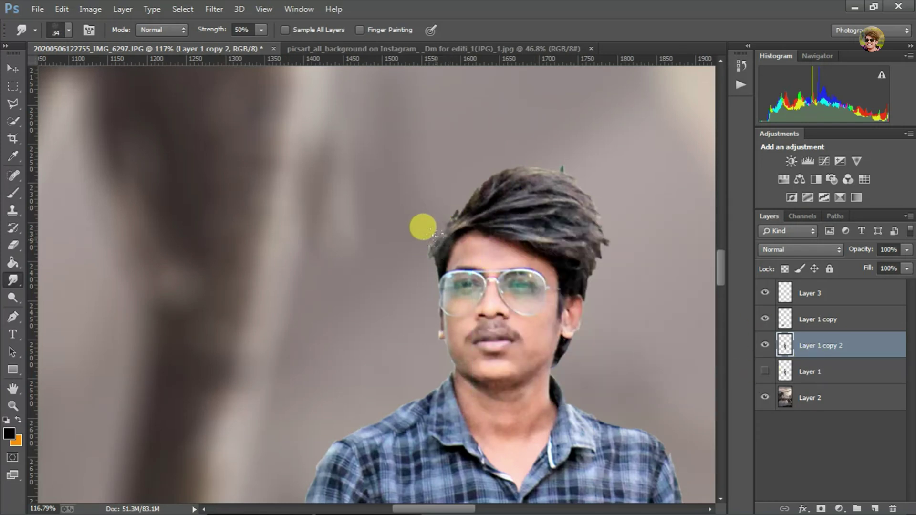
mouse_move(429, 219)
left_mouse_down()
mouse_move(446, 205)
mouse_move(416, 242)
mouse_move(554, 167)
mouse_move(509, 191)
mouse_move(578, 205)
mouse_move(557, 189)
mouse_move(557, 227)
mouse_move(568, 198)
mouse_move(512, 156)
mouse_move(434, 227)
mouse_move(403, 202)
mouse_move(494, 133)
left_mouse_up()
Zoom out to review the whole composite, then fit it in the window.
left_click(9, 405)
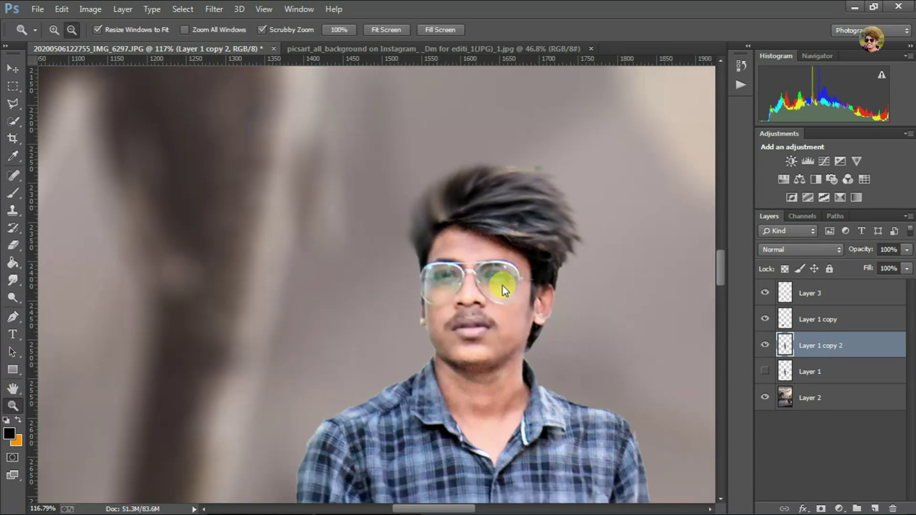
left_click_drag(503, 285, 415, 317)
right_click(365, 282)
left_click(400, 302)
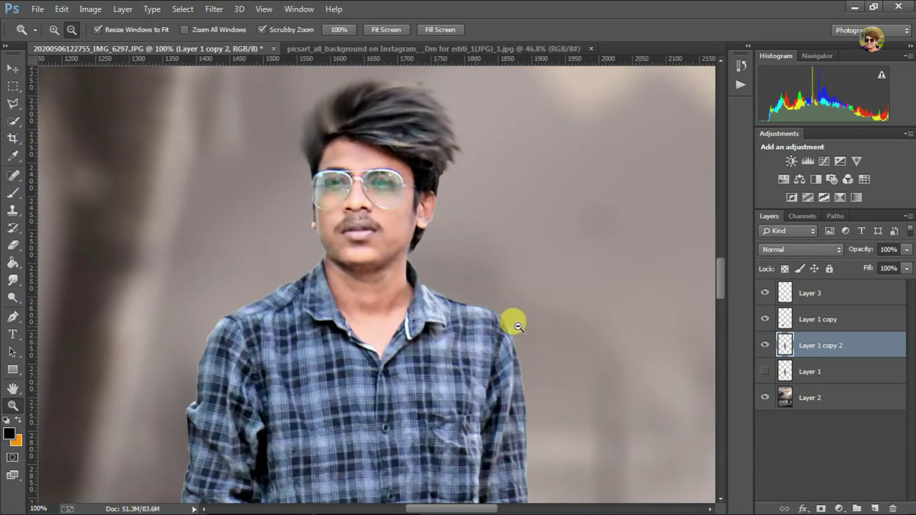
right_click(424, 261)
left_click(435, 272)
Flatten the image and duplicate the Background layer.
right_click(818, 367)
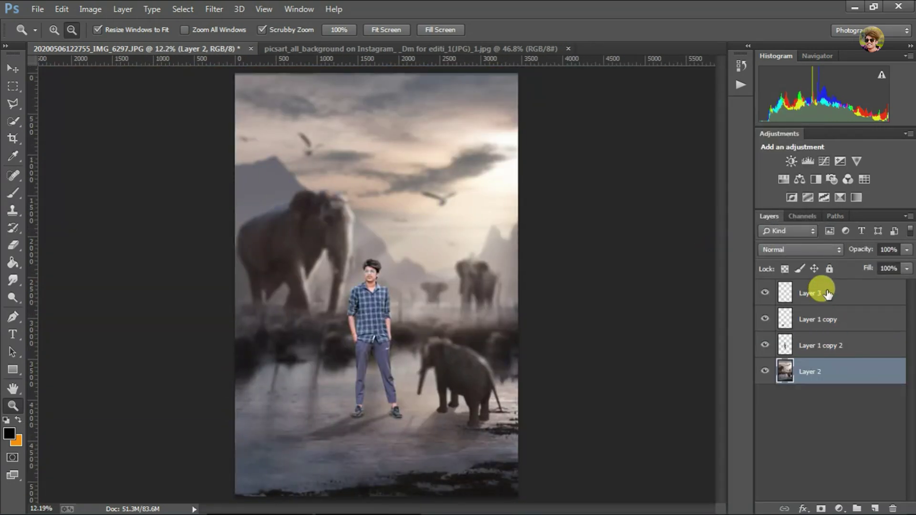
right_click(821, 287)
left_click(593, 439)
right_click(811, 293)
left_click(808, 330)
In Camera Raw, raise clarity, deepen blacks, and add luminance noise reduction.
key("Return")
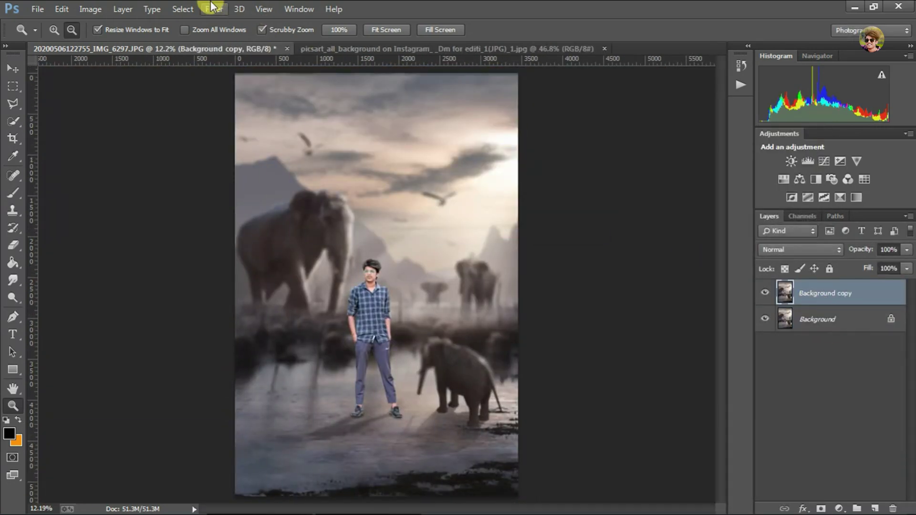
left_click(213, 9)
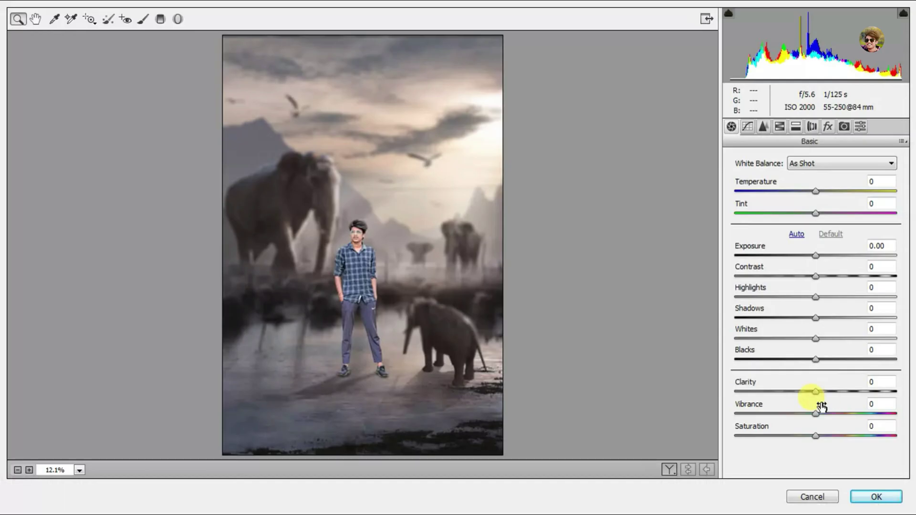
left_click_drag(815, 391, 846, 391)
mouse_move(816, 359)
left_mouse_down()
mouse_move(799, 363)
mouse_move(790, 339)
mouse_move(833, 318)
mouse_move(794, 297)
mouse_move(830, 276)
mouse_move(818, 258)
left_mouse_up()
left_click(764, 126)
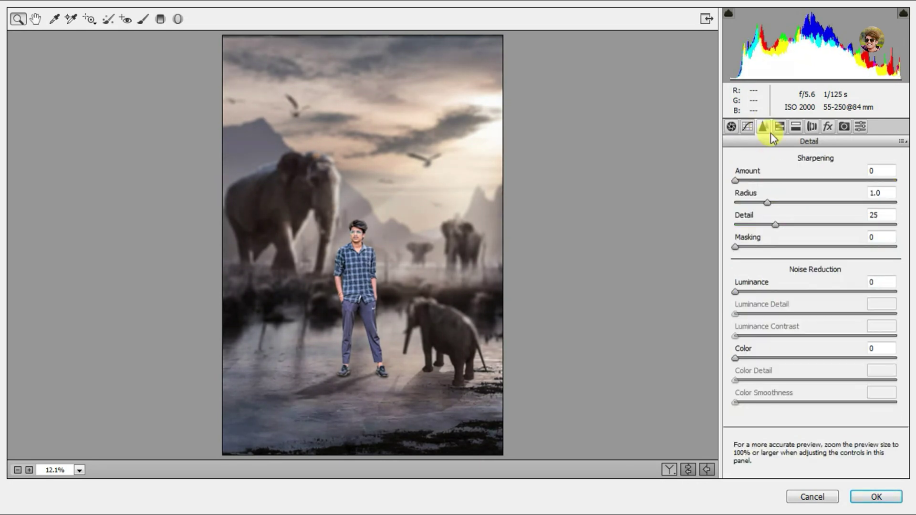
left_click_drag(735, 291, 807, 291)
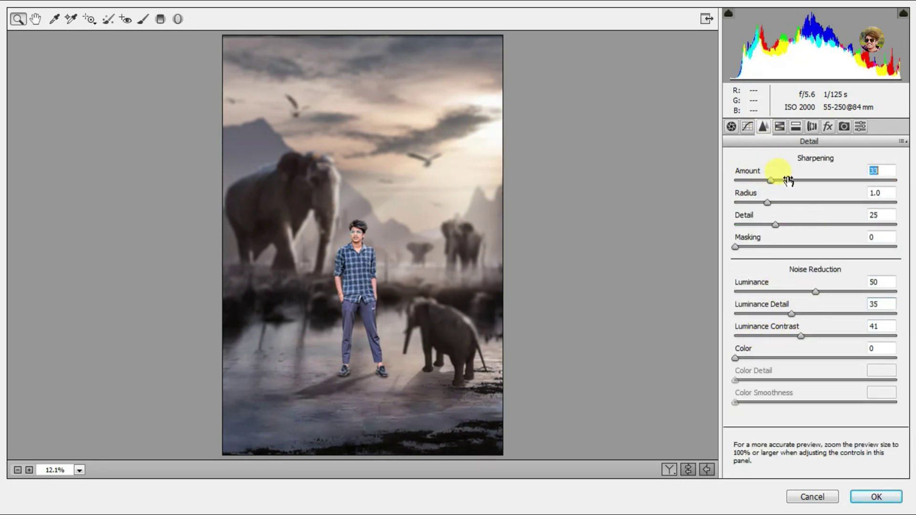
In HSL, brighten oranges, saturate yellows, desaturate greens, and shift and mute the blues.
left_click(780, 127)
left_click(821, 179)
mouse_move(816, 244)
left_mouse_down()
mouse_move(826, 245)
mouse_move(801, 244)
mouse_move(804, 222)
left_mouse_up()
left_click(768, 179)
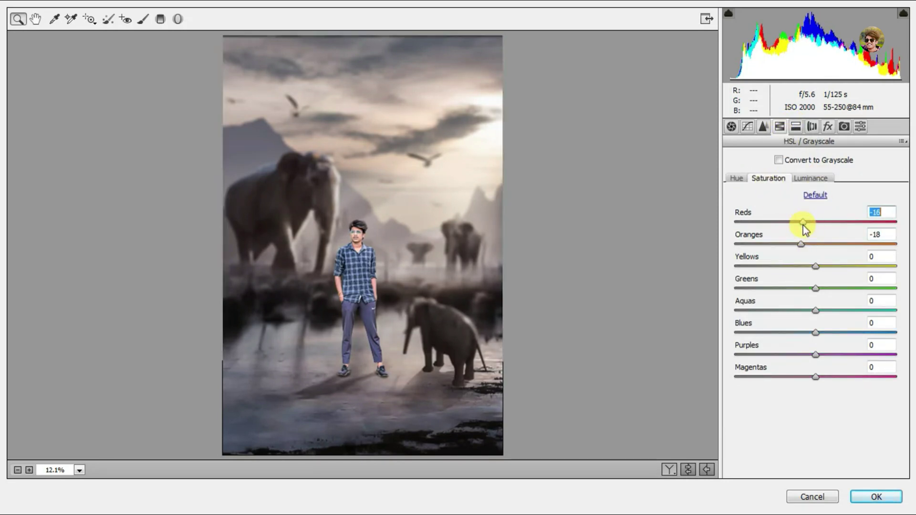
left_click_drag(864, 267, 903, 267)
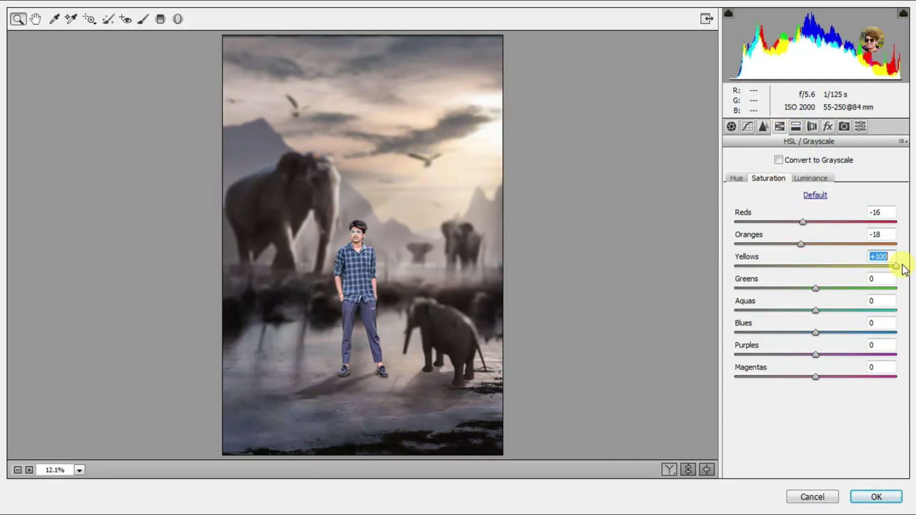
left_click_drag(832, 285, 671, 288)
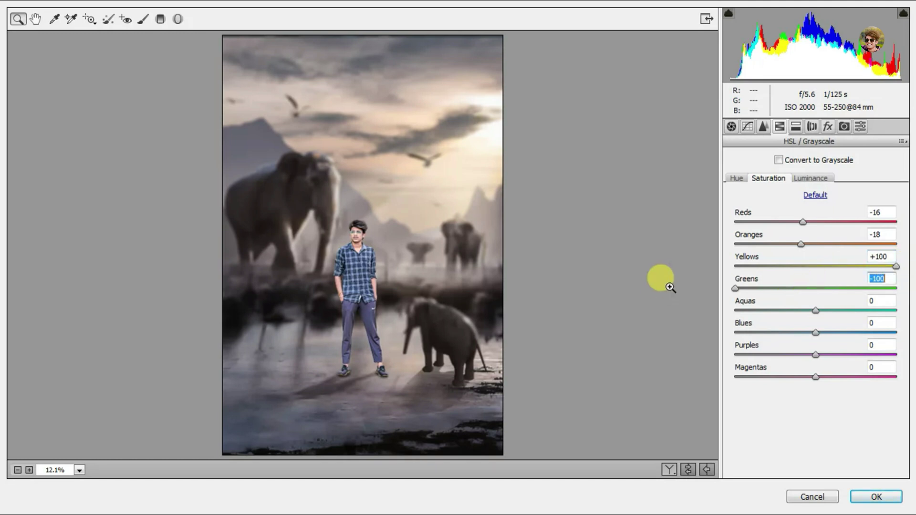
left_click(735, 179)
left_click_drag(816, 332, 762, 343)
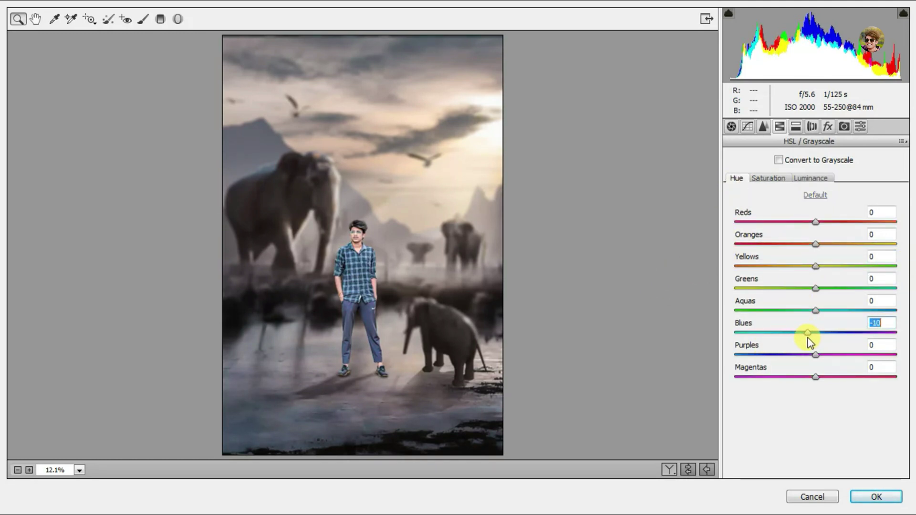
left_click(768, 178)
left_click_drag(833, 337, 737, 341)
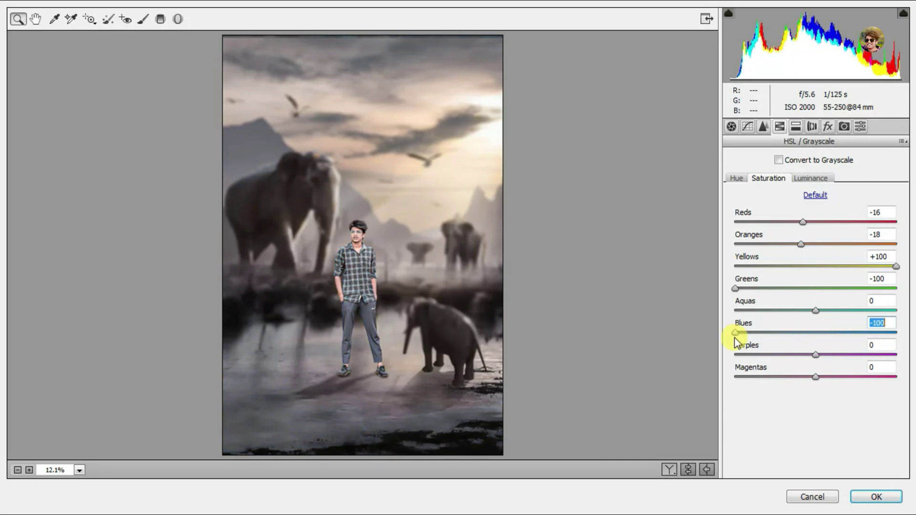
Add a round, soft dark edge vignette and apply the Camera Raw grade.
left_click(828, 127)
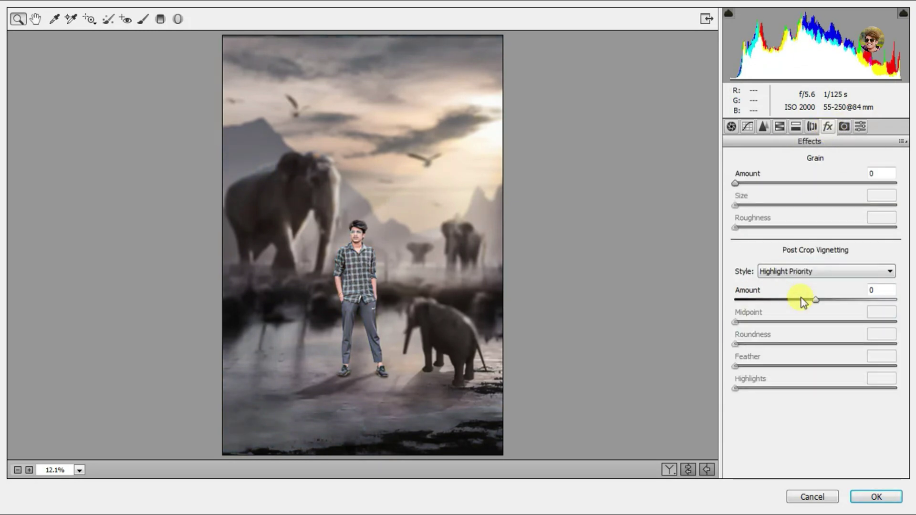
left_click(801, 300)
left_click_drag(798, 322, 736, 322)
mouse_move(815, 343)
left_mouse_down()
mouse_move(897, 343)
mouse_move(898, 366)
left_mouse_up()
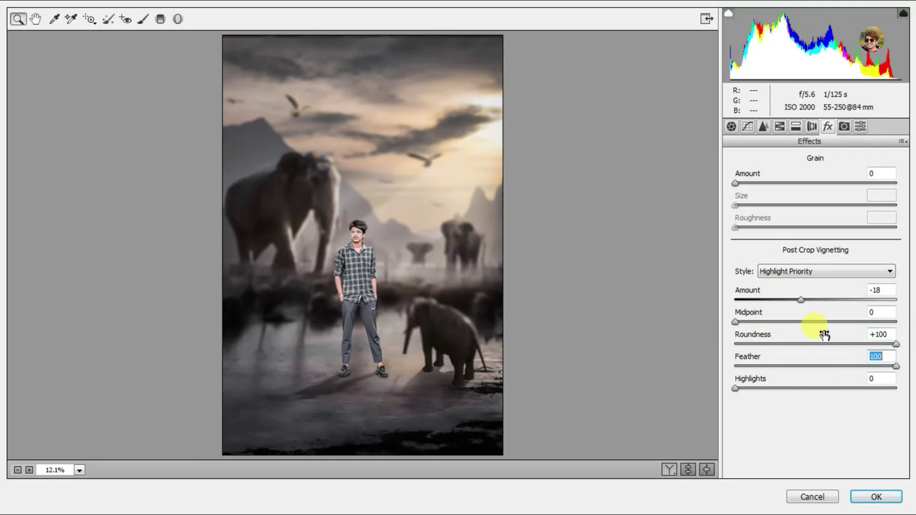
left_click_drag(801, 300, 789, 300)
left_click(864, 498)
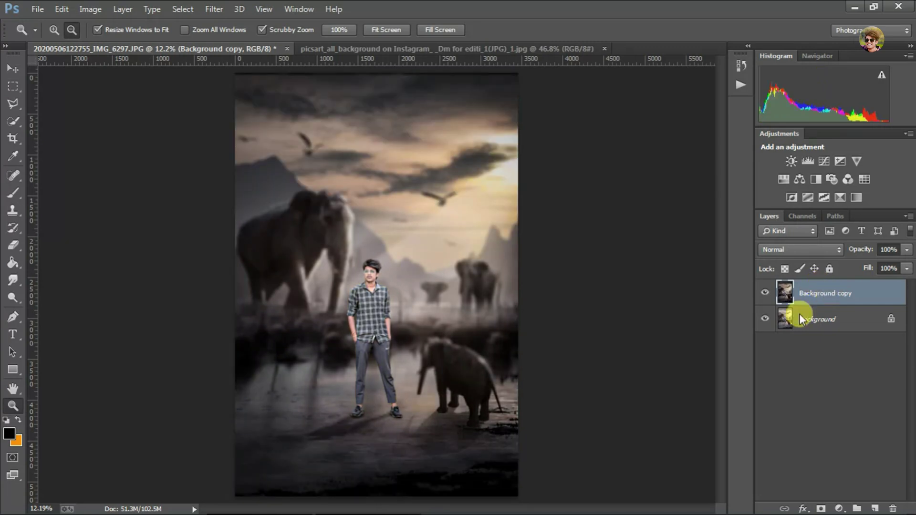
Merge the Background copy layer down into the Background layer.
right_click(800, 314)
left_click(777, 311)
right_click(778, 311)
left_click(802, 320)
key("Return")
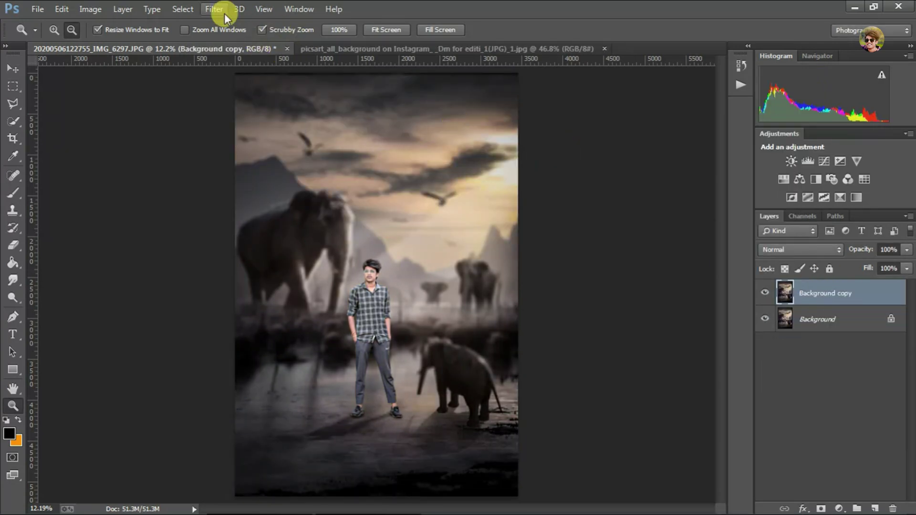
Apply Oil Paint with Stylization 2, the lowest Scale and Angular Direction 0.
left_click(214, 10)
left_click(253, 125)
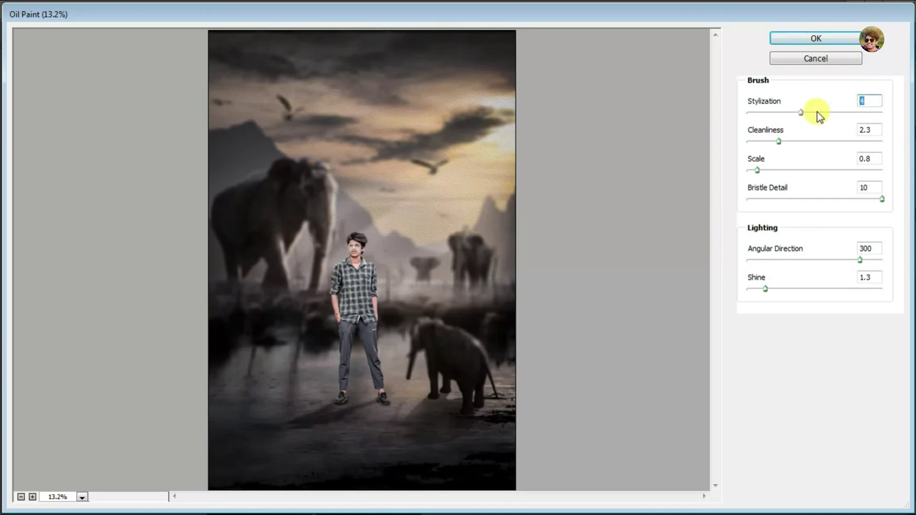
key("Tab")
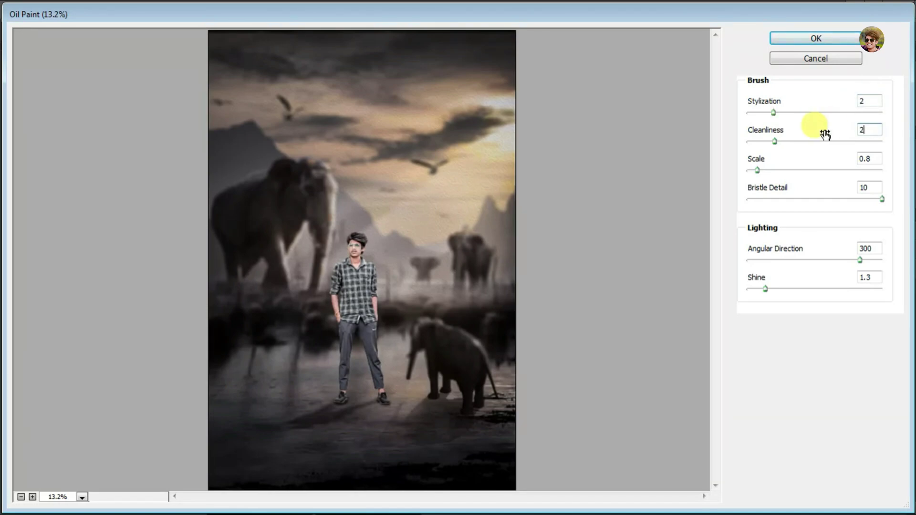
double_click(869, 159)
left_click(867, 186)
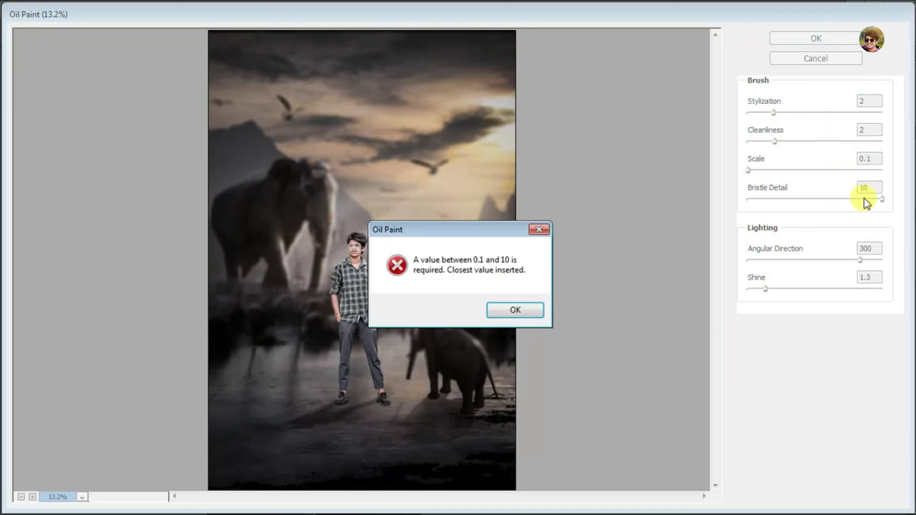
key("Return")
key("Tab")
type("0")
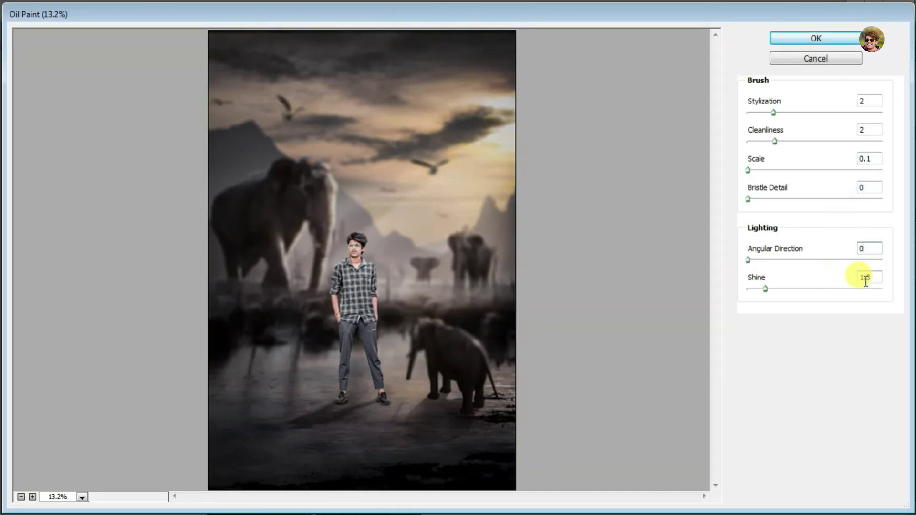
key("Tab")
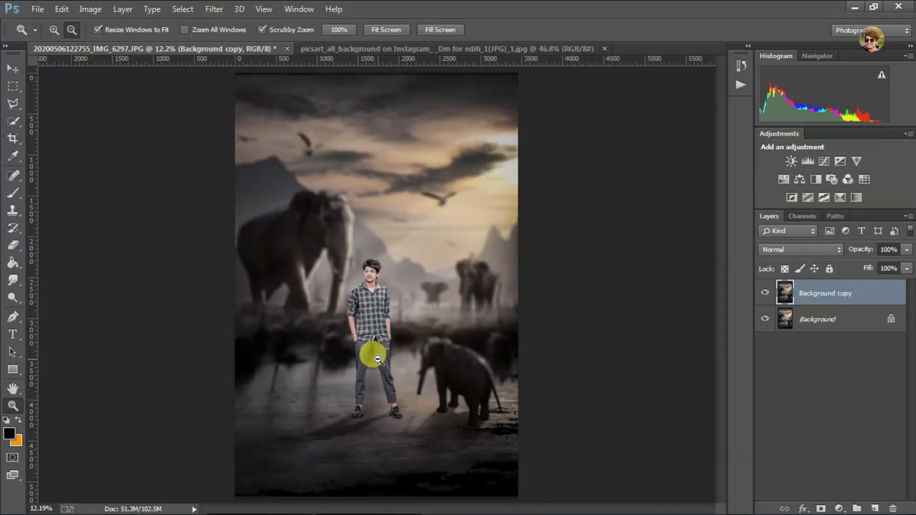
mouse_move(372, 352)
left_mouse_down()
mouse_move(499, 384)
mouse_move(417, 388)
mouse_move(487, 420)
left_mouse_up()
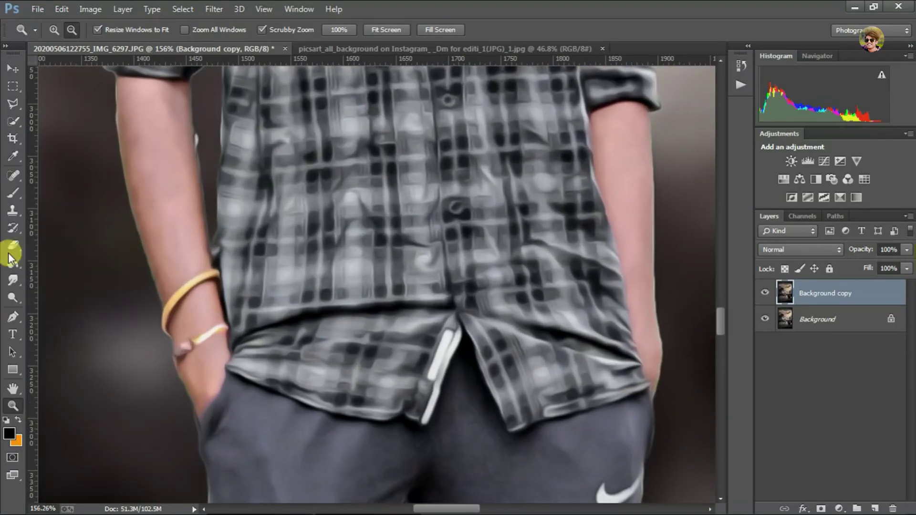
Smudge the edge of the man's arm with a small soft round brush.
left_click(13, 280)
right_click(273, 156)
left_click(285, 244)
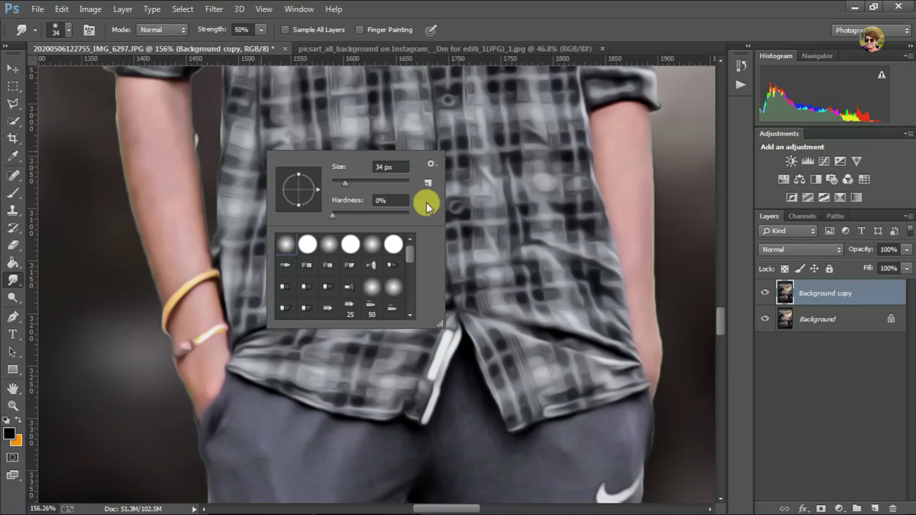
left_click_drag(340, 180, 337, 180)
left_click(191, 128)
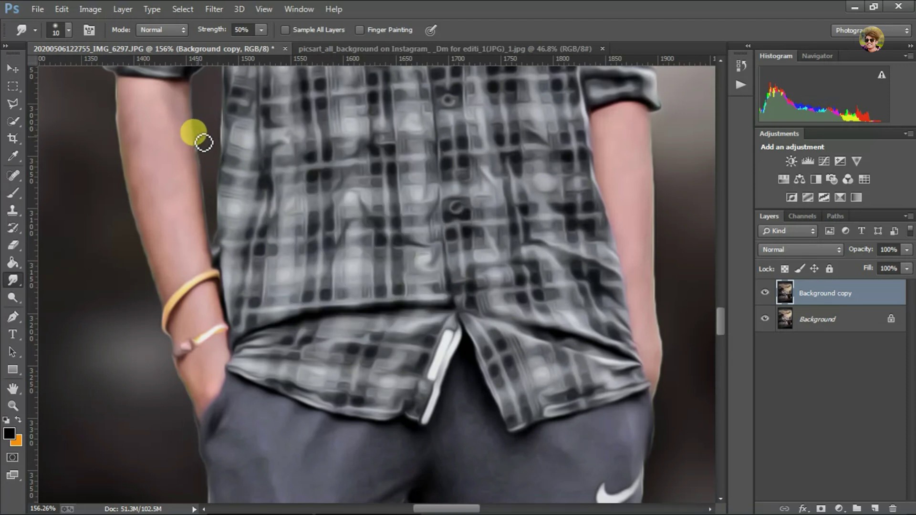
left_click(13, 405)
key("ctrl+0")
right_click(840, 293)
Flatten the image to one Background layer and duplicate it.
left_click(592, 438)
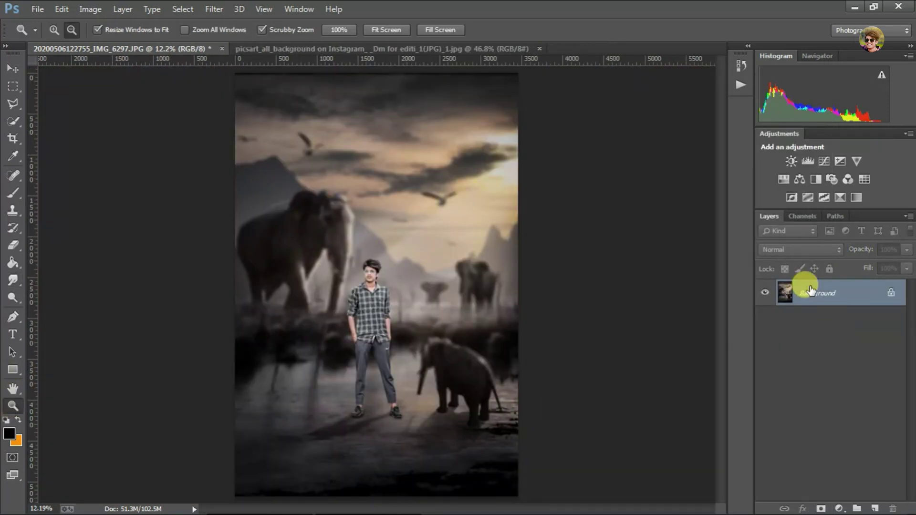
right_click(811, 289)
left_click(716, 329)
left_click(577, 143)
Apply Camera Raw with Shadows -100, Clarity +48 and Temperature +10.
left_click(213, 9)
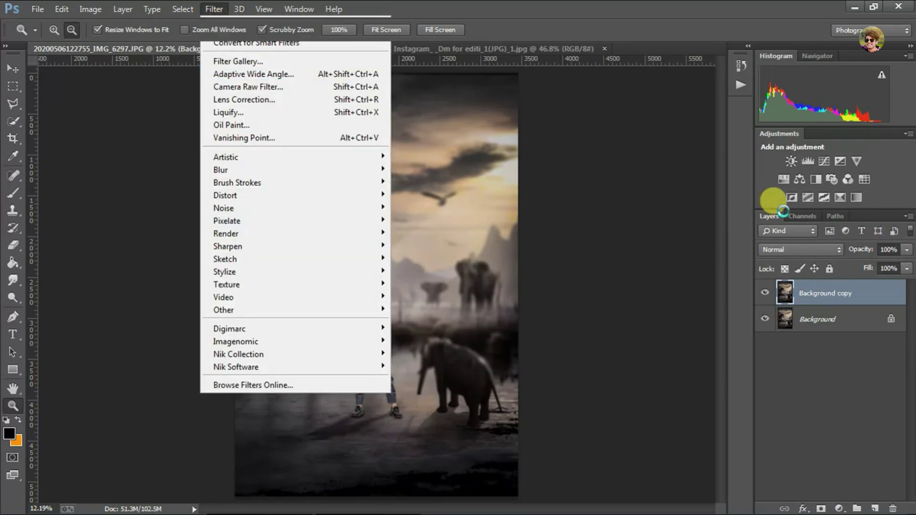
key("shift+ctrl+a")
left_click_drag(816, 318, 735, 317)
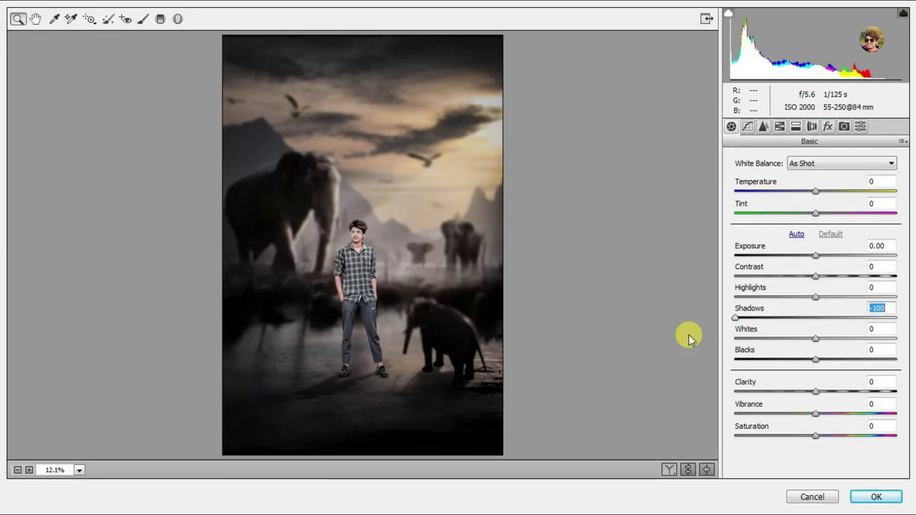
left_click_drag(816, 392, 852, 391)
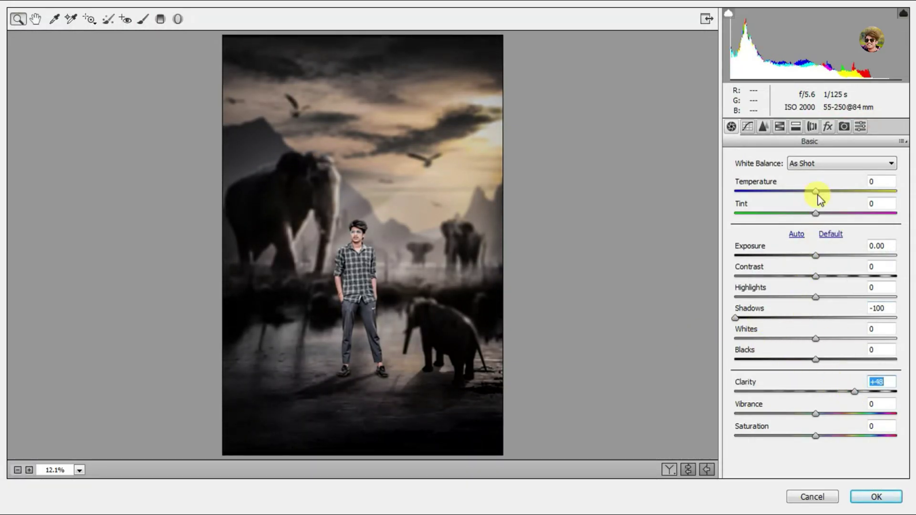
left_click_drag(817, 191, 821, 191)
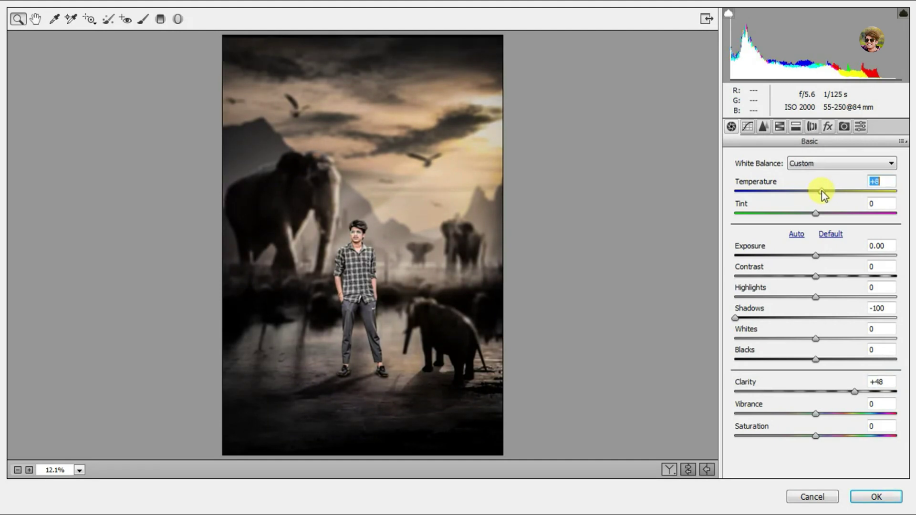
left_click(876, 499)
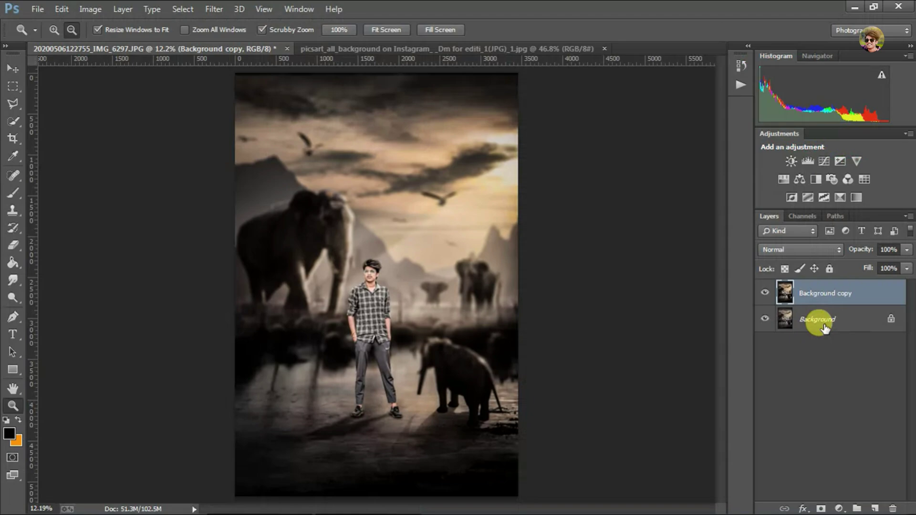
Merge all visible layers into one layer.
right_click(816, 294)
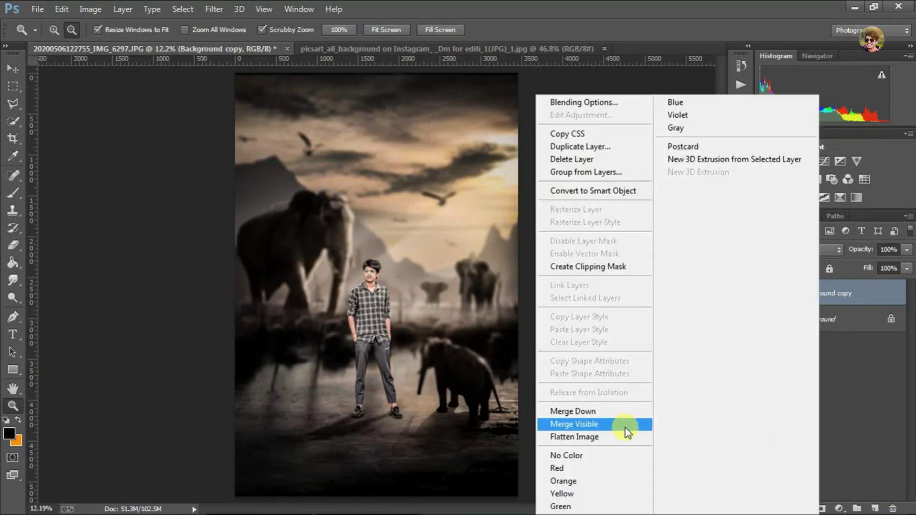
left_click(626, 428)
left_click(37, 8)
left_click(51, 23)
left_click(529, 156)
Place the signature logo image from drive G: as a linked layer.
left_click(37, 8)
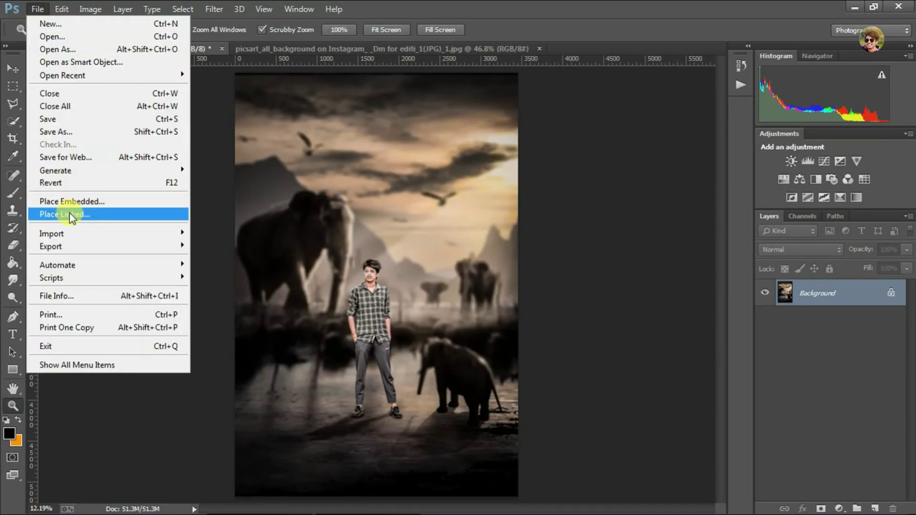
left_click(71, 214)
scroll(904, 229, "down", 5)
scroll(904, 286, "down", 2)
scroll(904, 287, "up", 7)
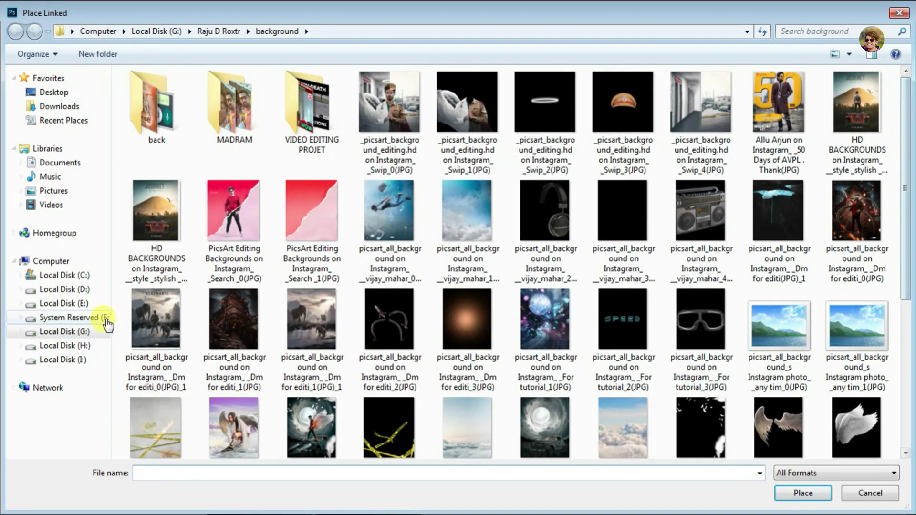
left_click(65, 331)
scroll(902, 157, "down", 3)
scroll(902, 157, "down", 3)
scroll(902, 157, "down", 1)
double_click(467, 239)
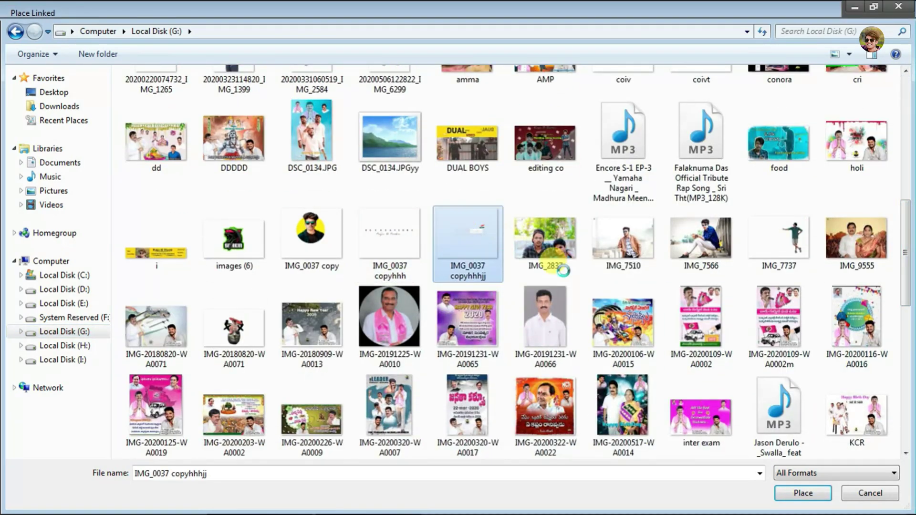
Shrink the signature logo with Free Transform and position it at the top.
mouse_move(509, 390)
left_mouse_down()
mouse_move(339, 247)
mouse_move(389, 127)
left_mouse_up()
left_click(470, 30)
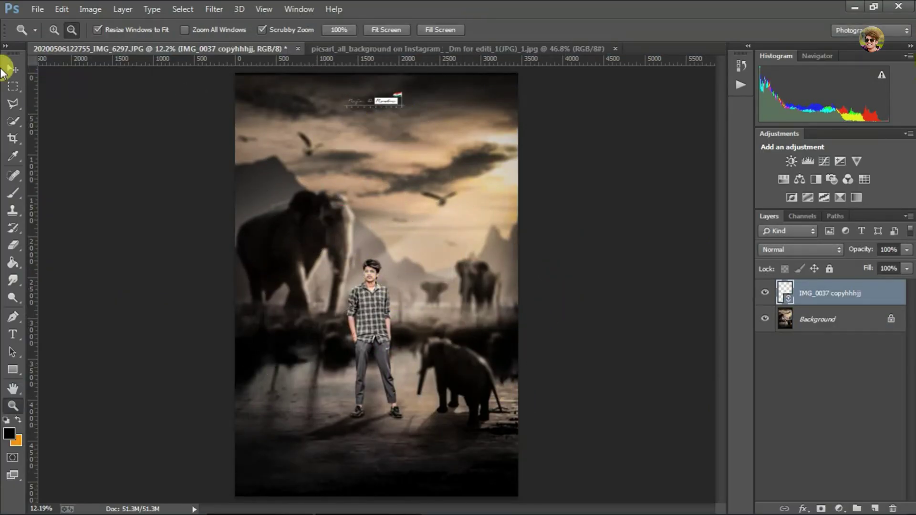
left_click(11, 70)
key("ctrl+t")
left_click_drag(328, 121, 321, 130)
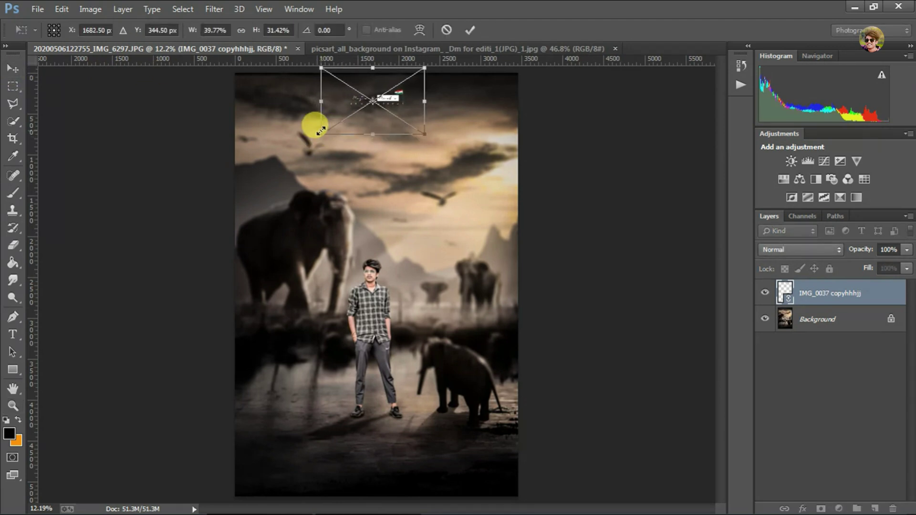
left_click(470, 30)
Flatten the image into a single layer and minimize Photoshop.
right_click(770, 310)
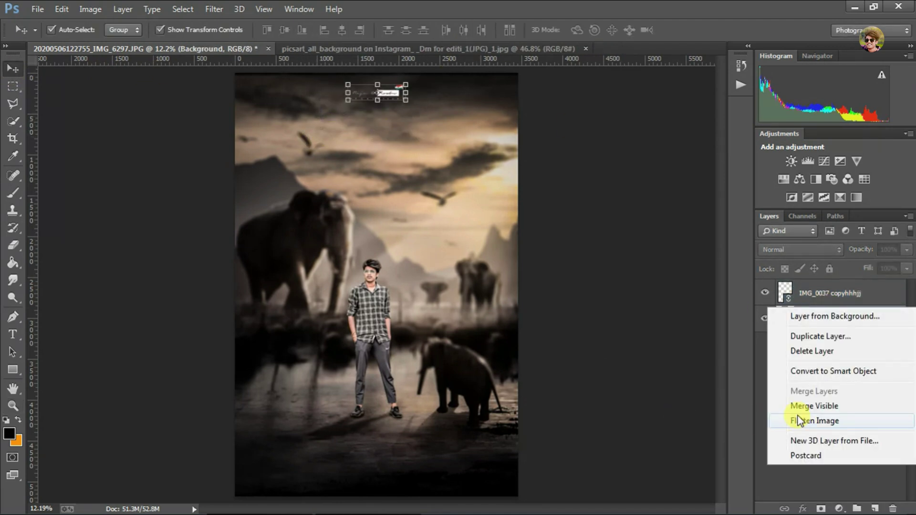
left_click(799, 421)
left_click(855, 6)
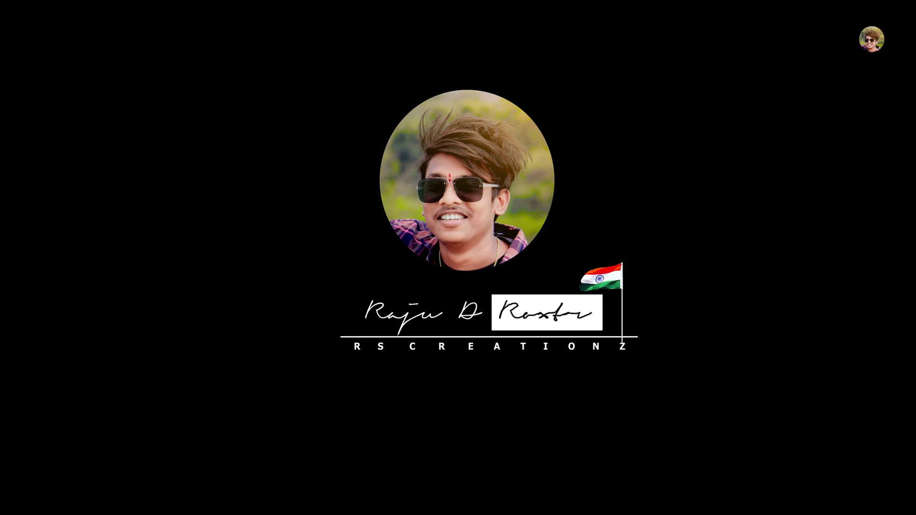